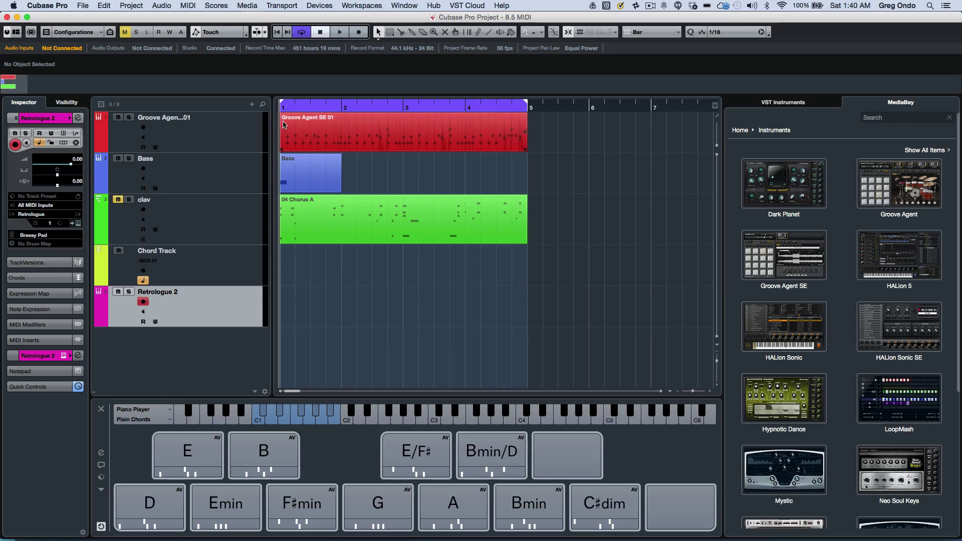
Step: Open the Groove Agent SE 01 part with note lengths shown and shorten the long snare note near 1.4 to 0.0.2.0
double_click(376, 135)
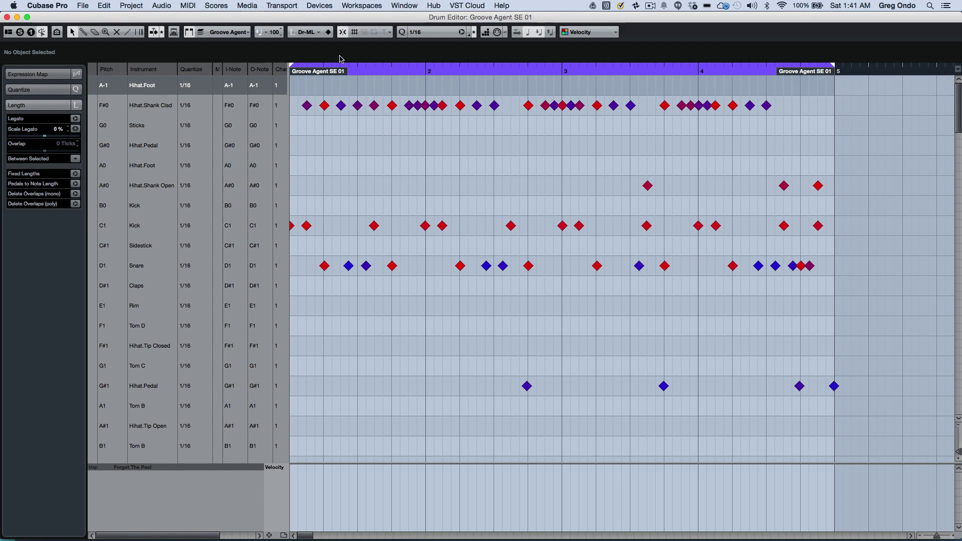
left_click(329, 33)
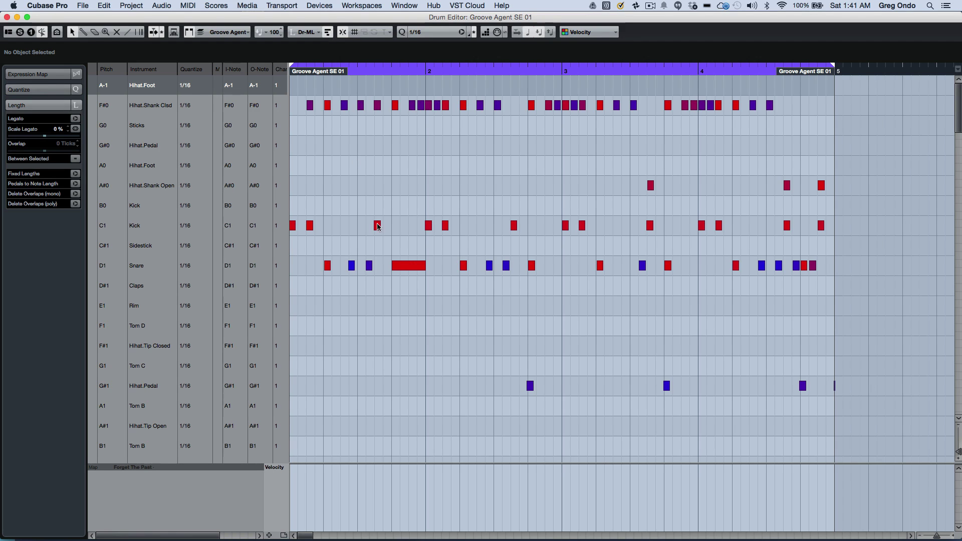
left_click_drag(425, 264, 409, 266)
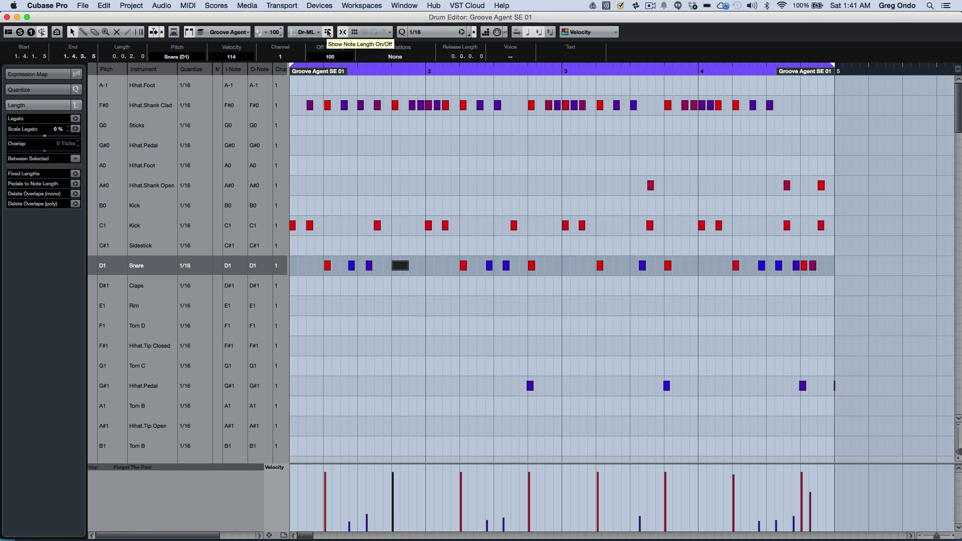
Step: Turn off the note length display so the drum hits show as diamonds
left_click(328, 32)
left_click(328, 32)
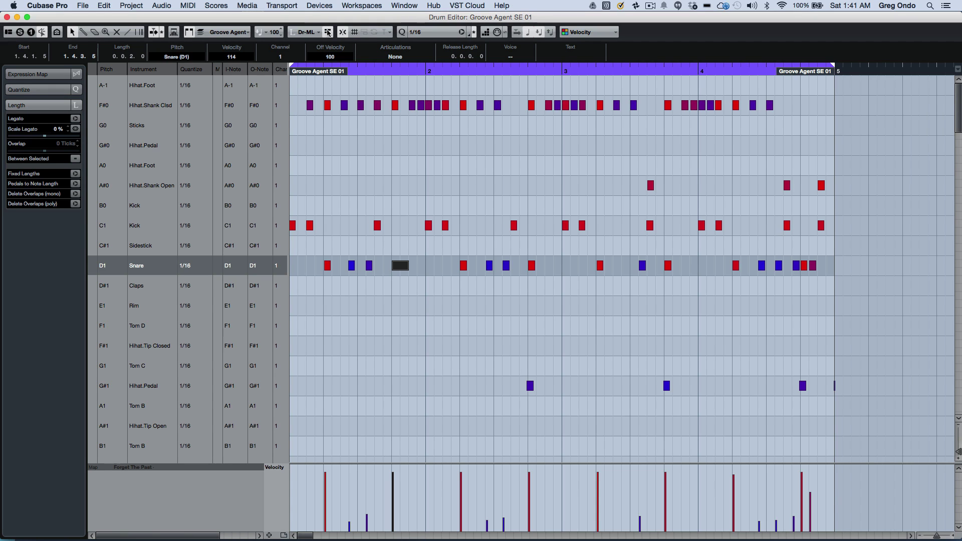
left_click(329, 32)
left_click(329, 32)
left_click(328, 32)
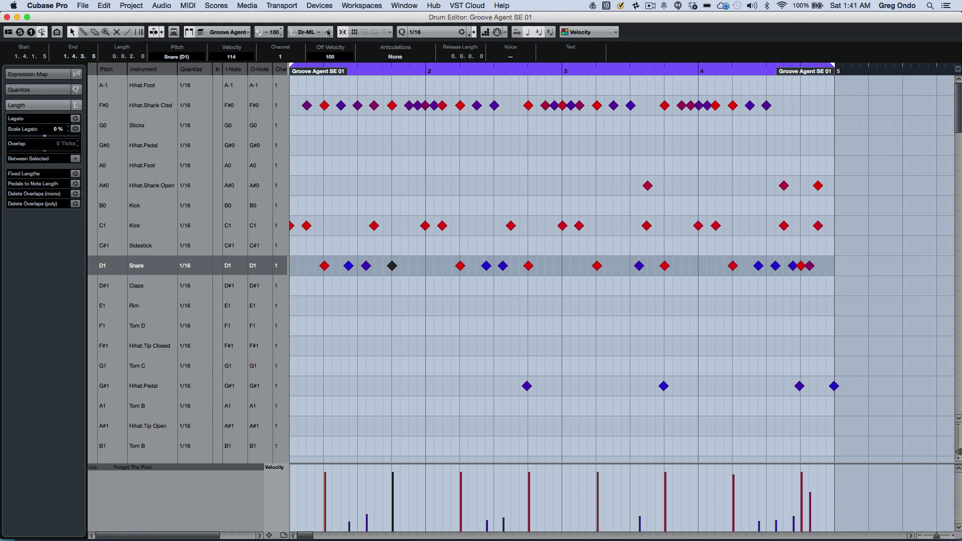
Step: With the Object Selection tool, add three Hihat.Pedal hits on G#0 between beats 1.3 and 1.4
right_click(364, 149)
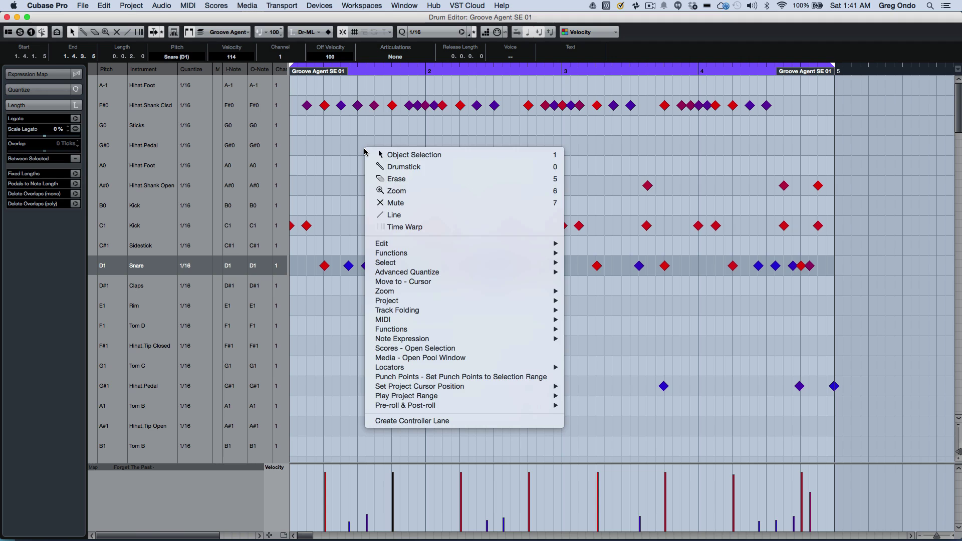
left_click(451, 156)
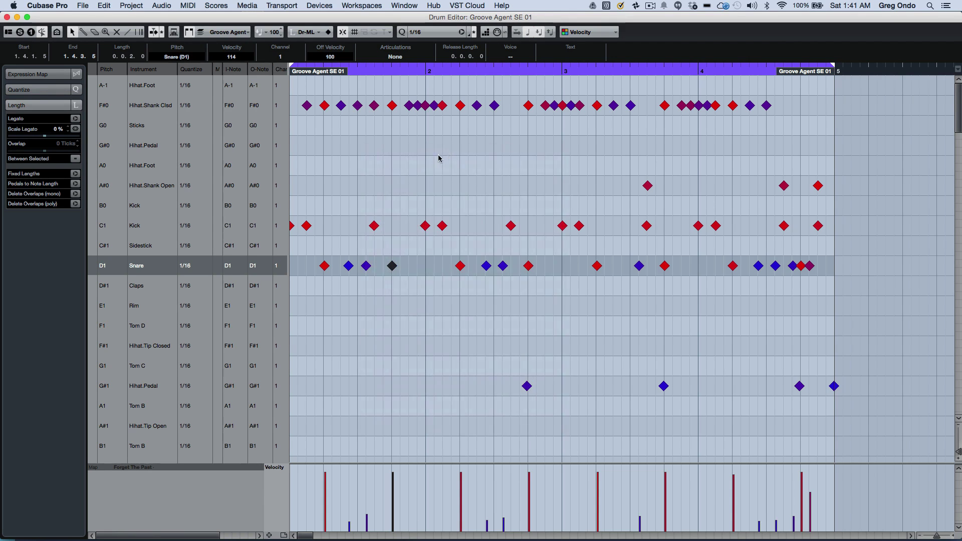
left_click(357, 145)
left_click(372, 146)
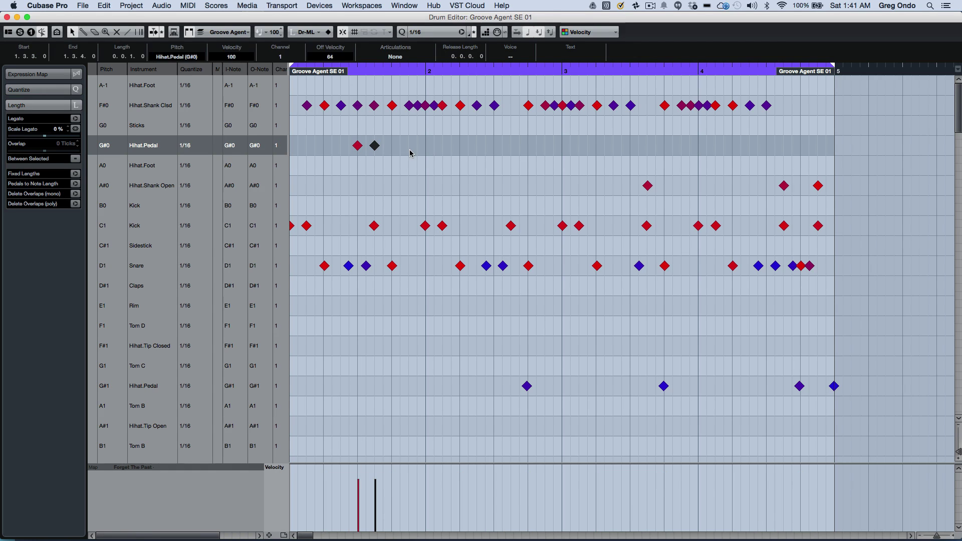
left_click(385, 147)
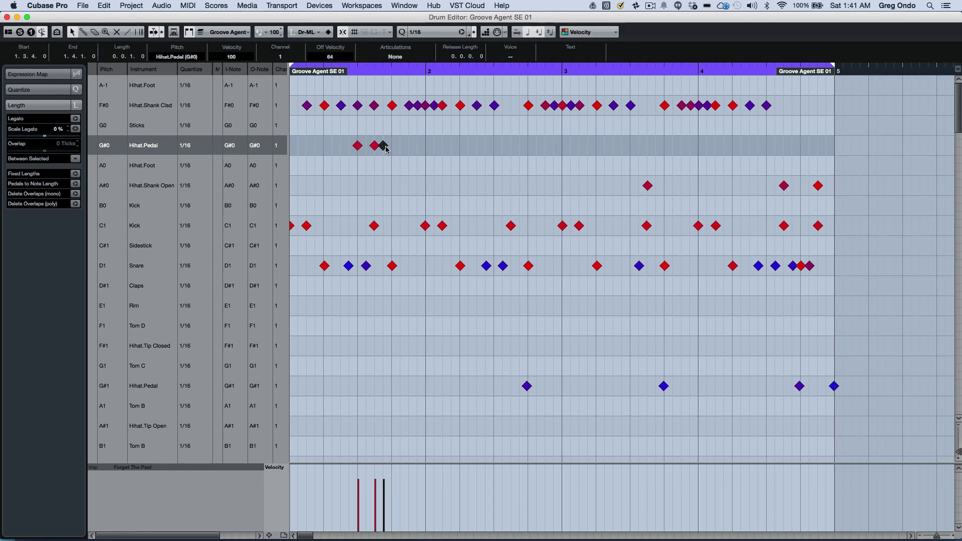
Step: Remove the three Hihat.Pedal hits from the G#0 lane in bar 1
left_click(385, 145)
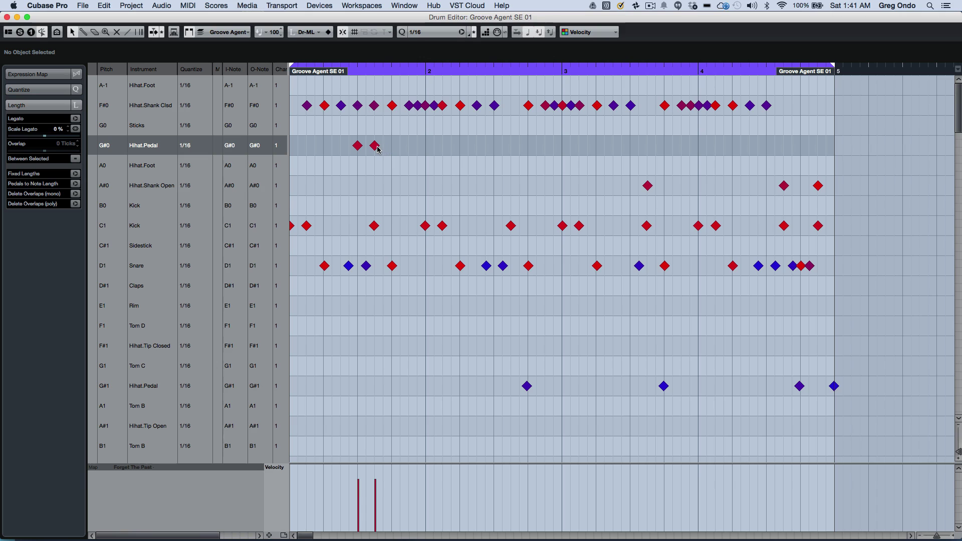
left_click(376, 147)
left_click(358, 147)
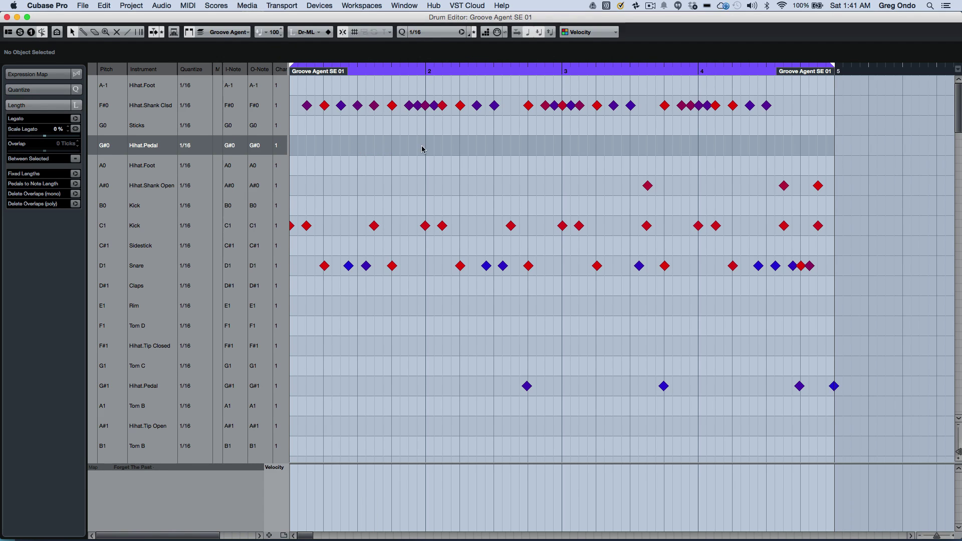
Step: Paint a run of 1/16 Hihat.Pedal hits on G#0 from bar 2 to bar 3 and redraw their velocities unevenly
left_click_drag(425, 146, 563, 148)
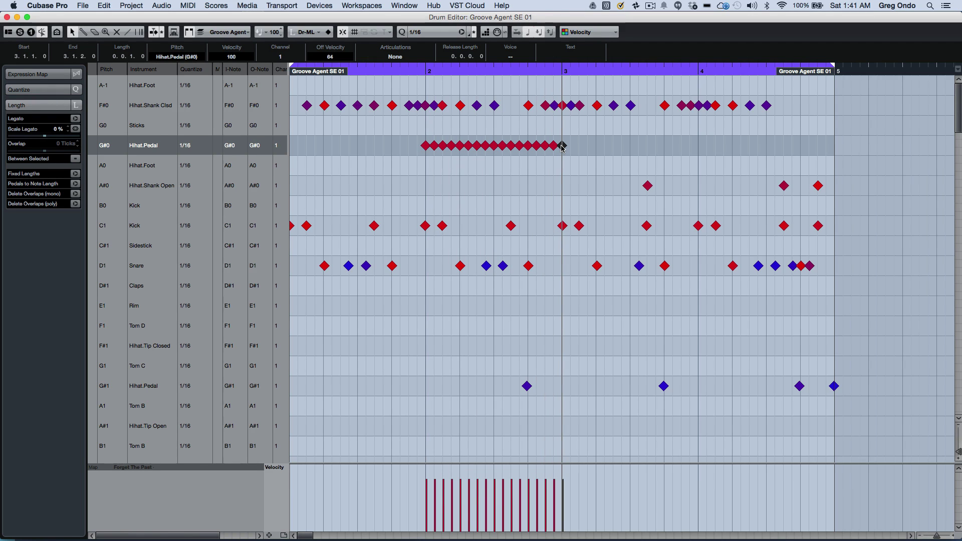
left_click_drag(563, 148, 561, 148)
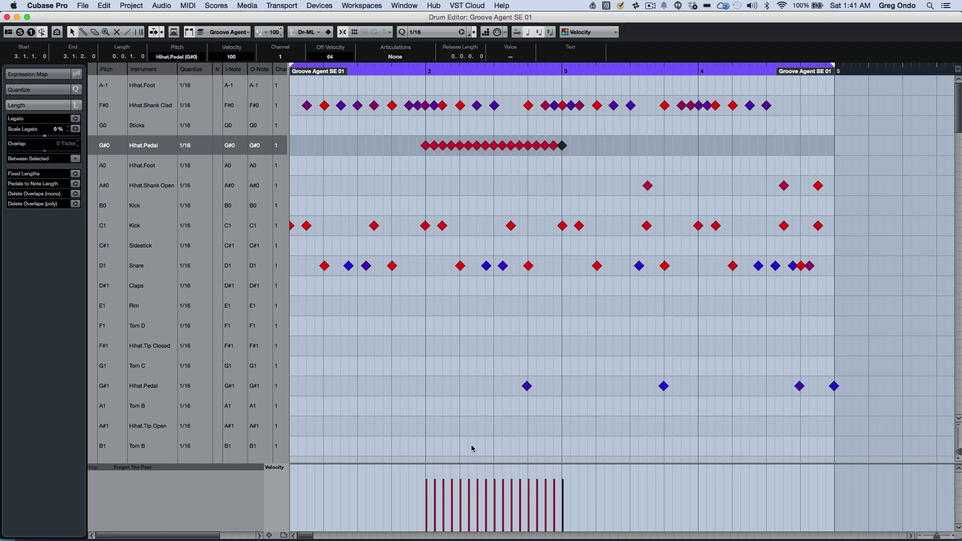
mouse_move(444, 500)
left_mouse_down()
mouse_move(498, 489)
mouse_move(529, 515)
mouse_move(541, 503)
mouse_move(505, 504)
mouse_move(438, 466)
left_mouse_up()
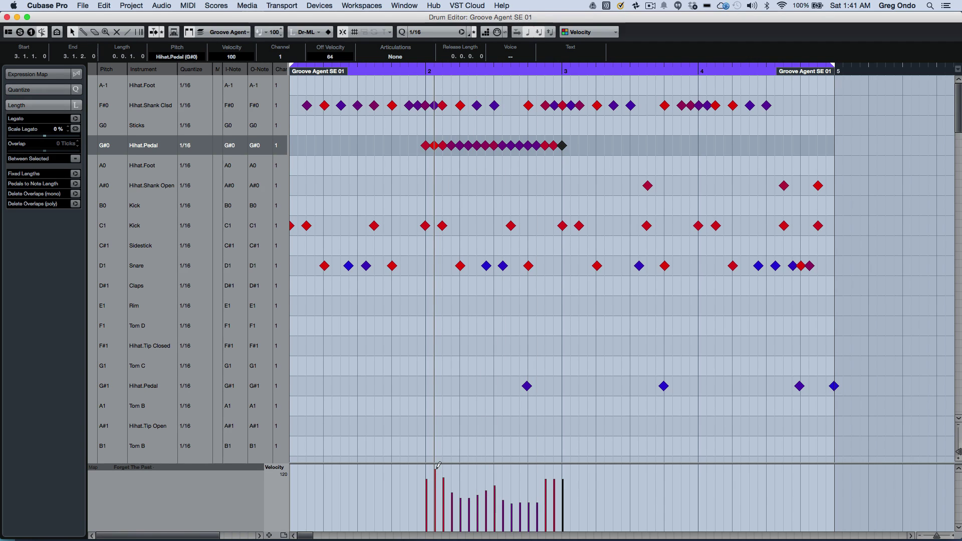
Step: Undo the velocity changes and the painted run of Hihat.Pedal hits
key("super+z")
key("super+z")
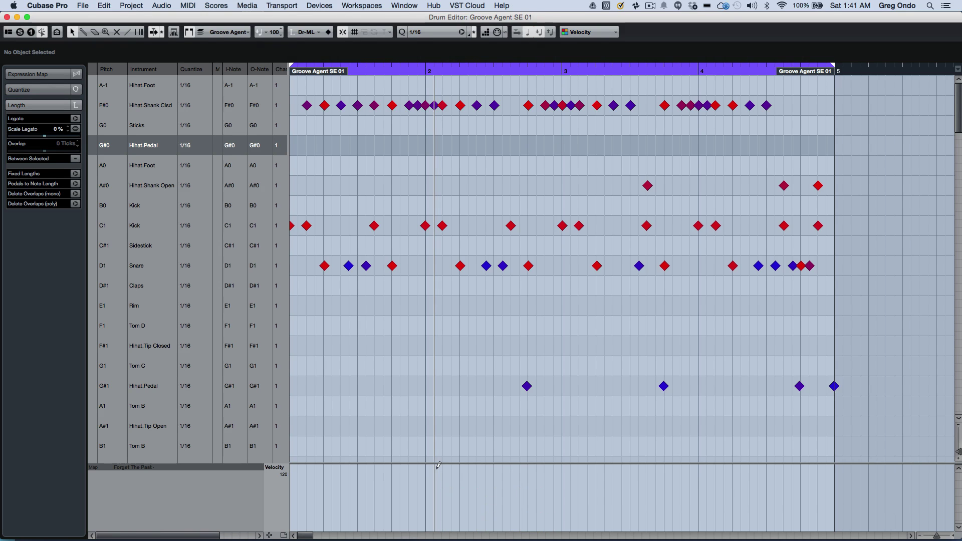
Step: Play the drum part and look through the full list of drum sounds
key("space")
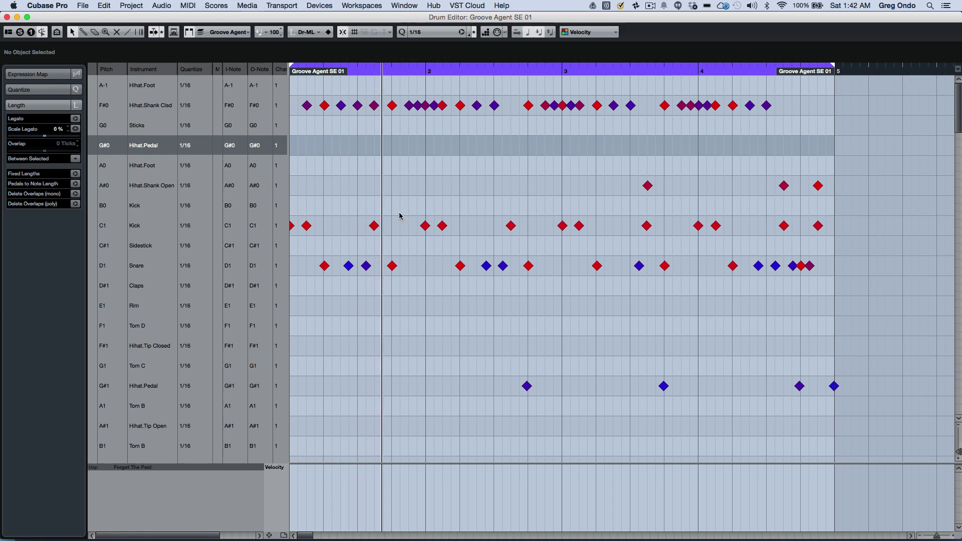
scroll(400, 217, "down", 1)
scroll(400, 216, "down", 10)
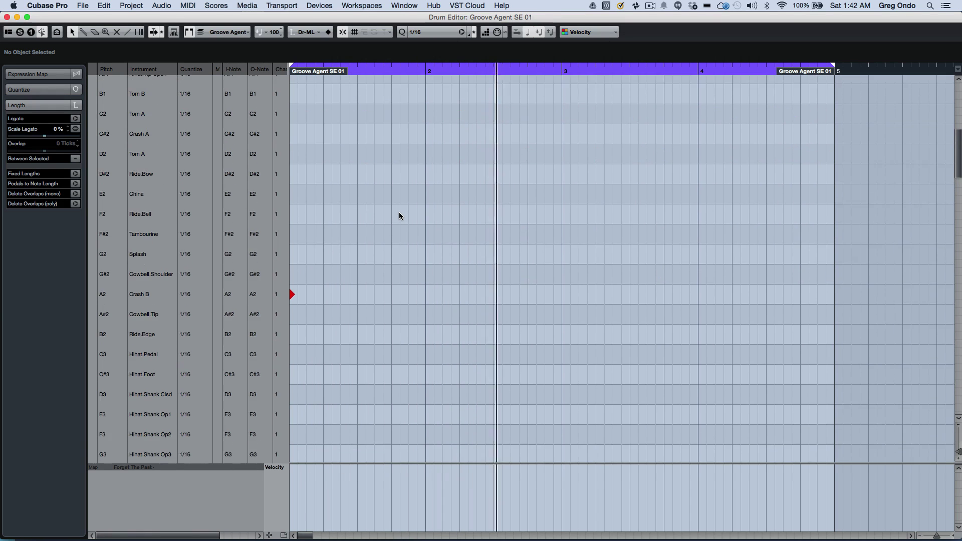
scroll(400, 215, "up", 10)
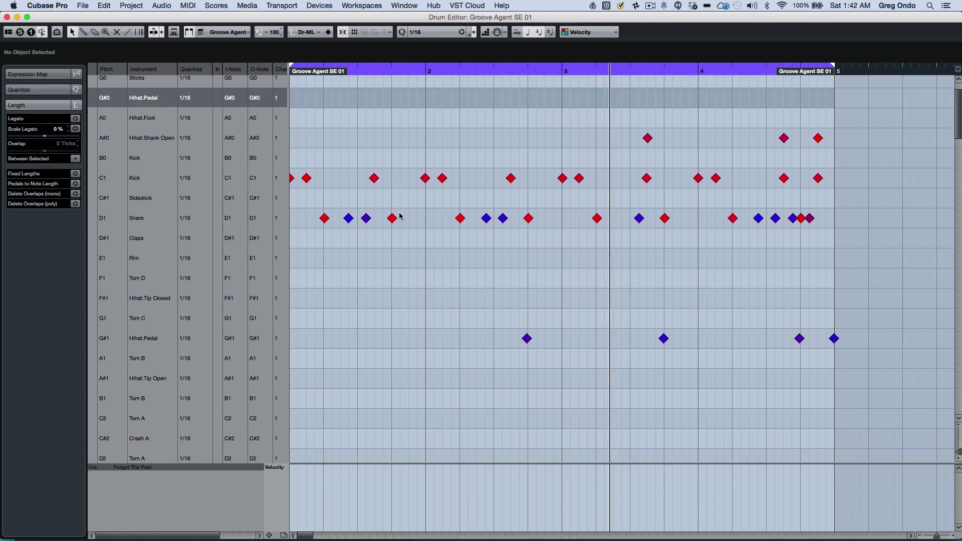
scroll(399, 215, "up", 3)
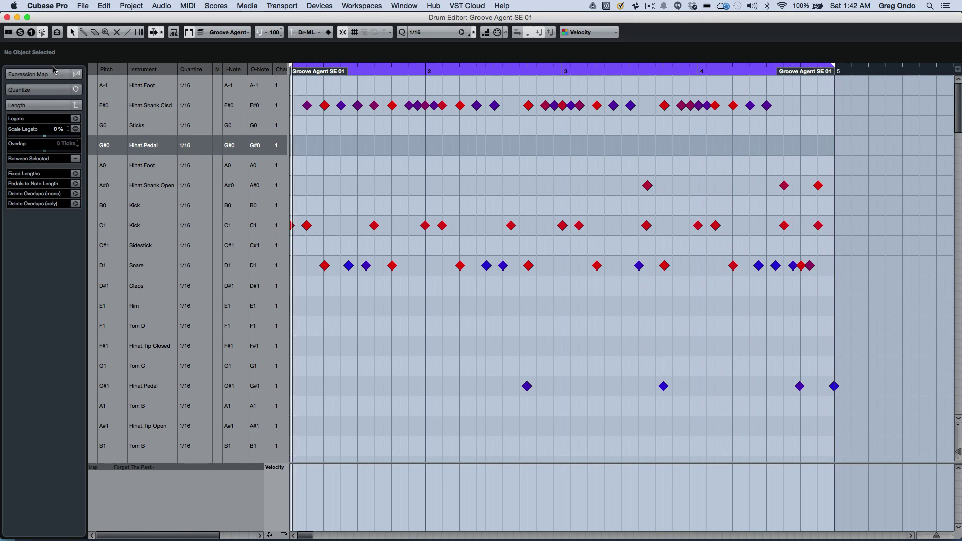
Step: Filter the drum list by sounds in use by the instrument, and narrow it to drum sounds with events
left_click(60, 33)
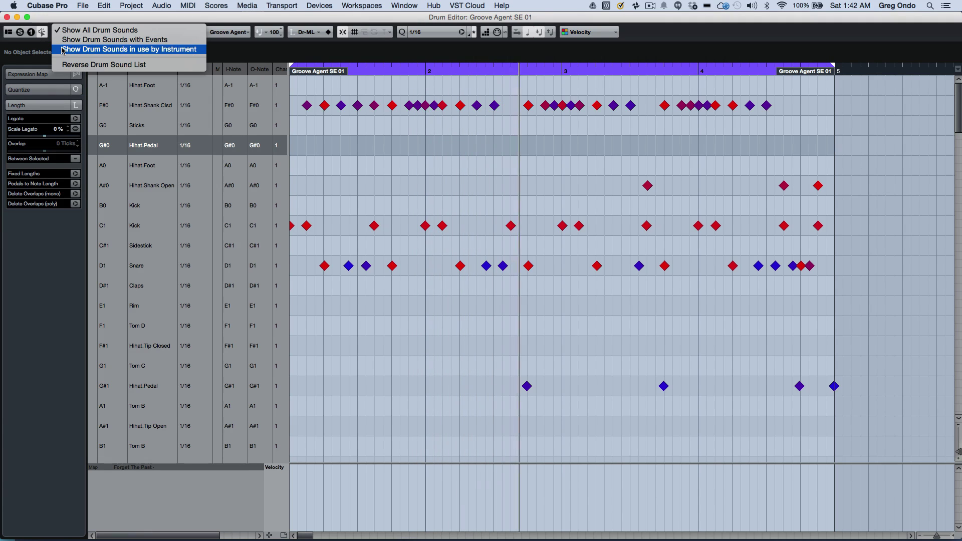
left_click(63, 50)
left_click(60, 33)
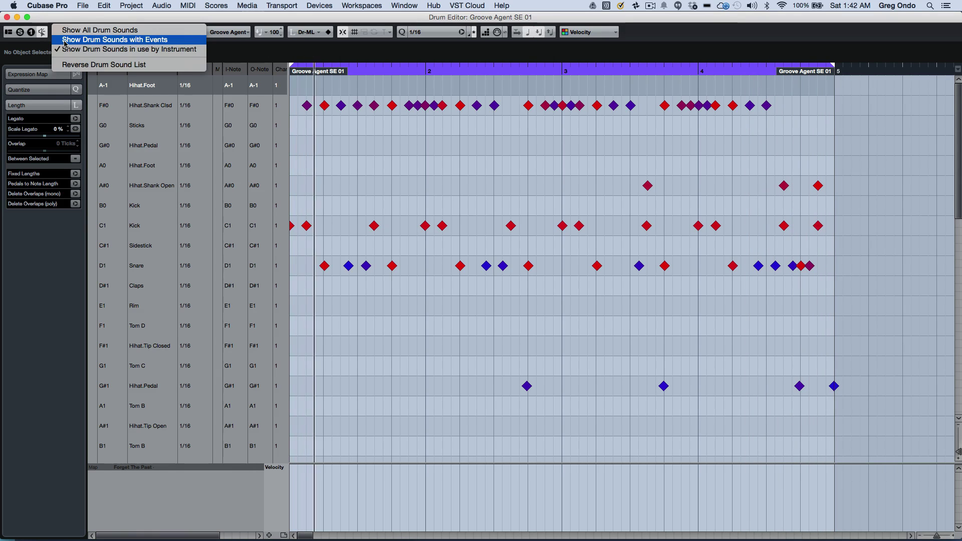
left_click(64, 42)
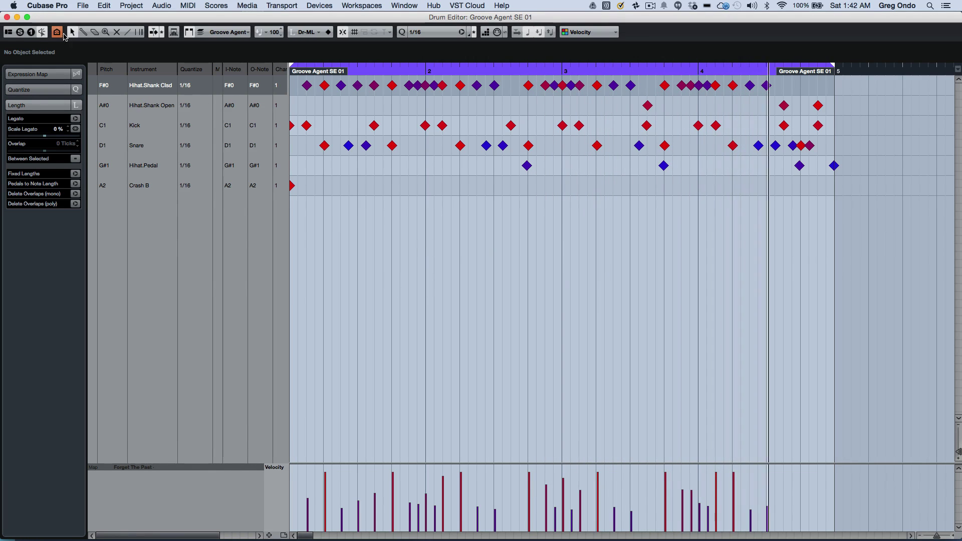
Step: Switch the reversed drum sound order on and off again, and return the list to showing all drum sounds
left_click(57, 32)
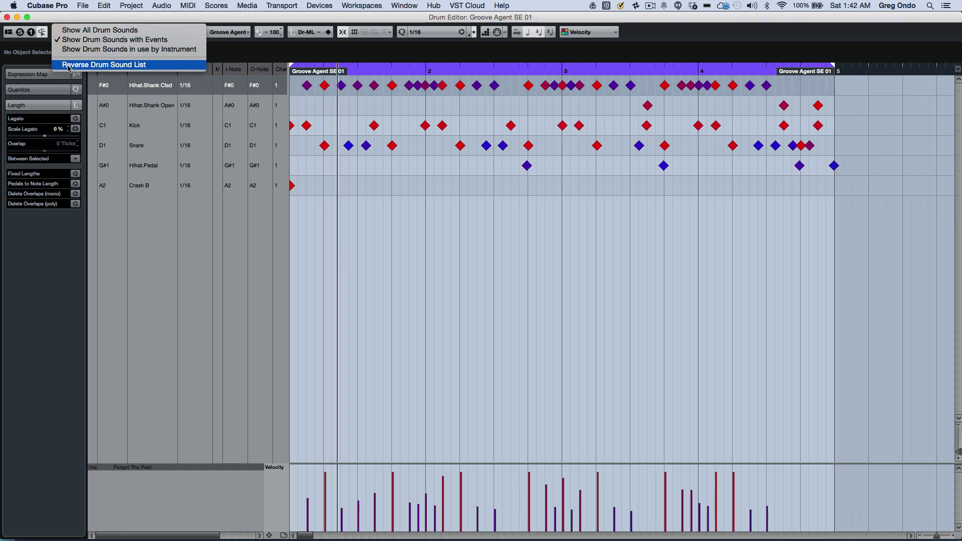
left_click(69, 65)
left_click(57, 32)
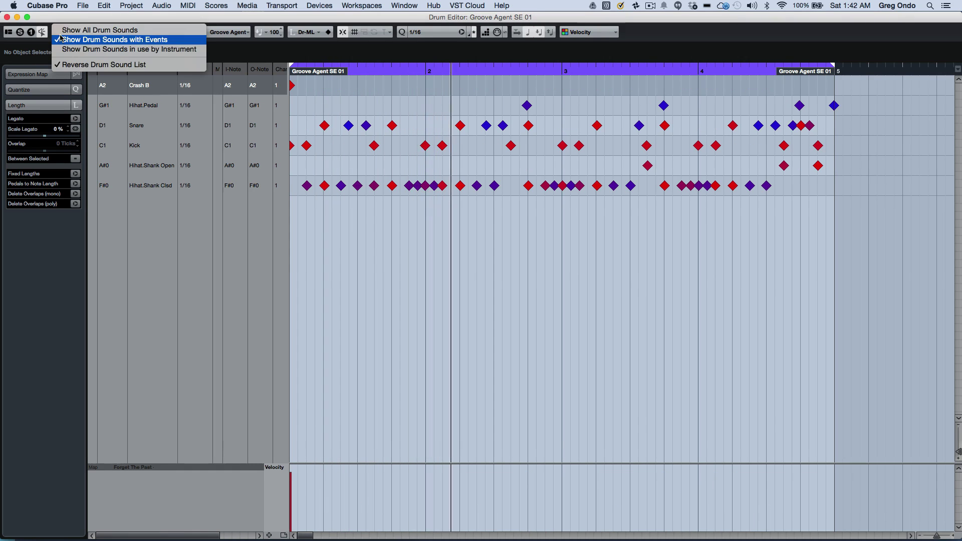
left_click(68, 64)
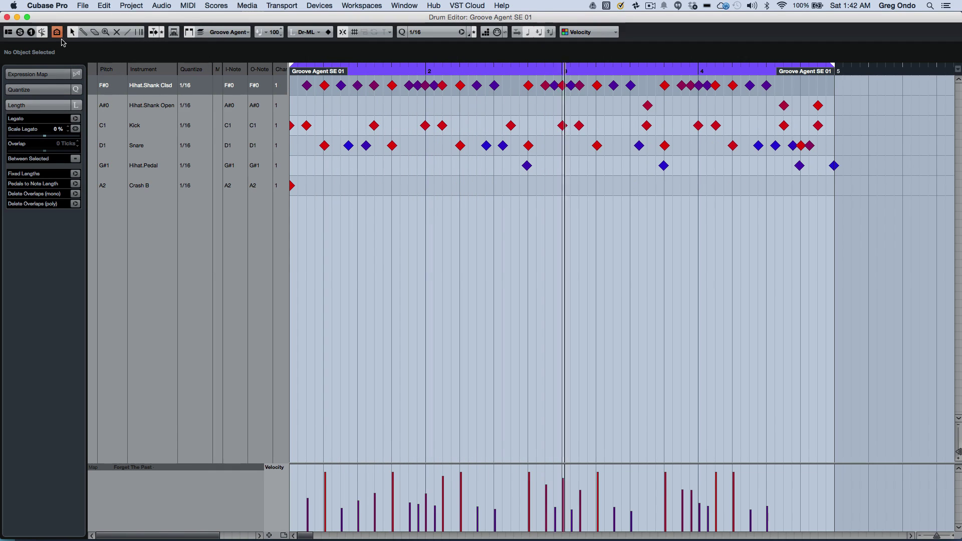
left_click(57, 32)
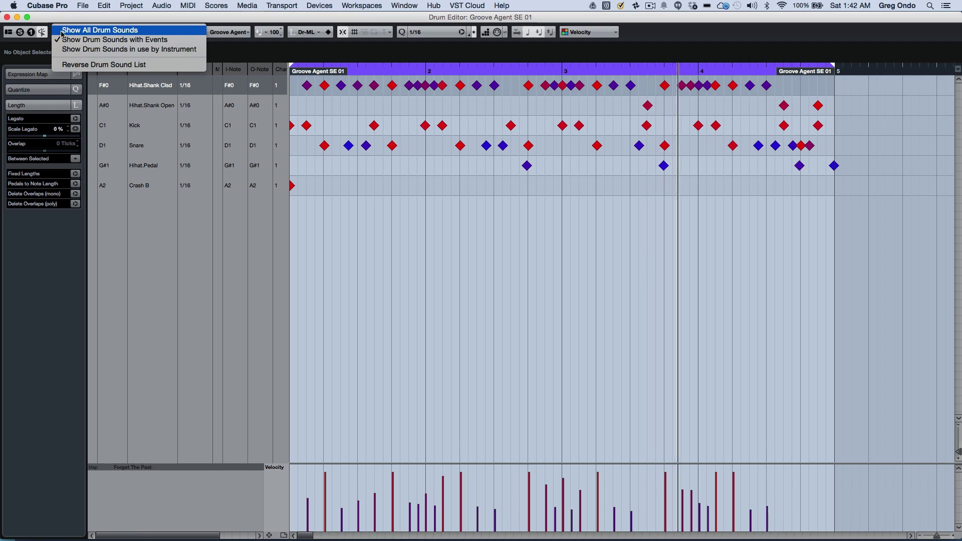
left_click(63, 31)
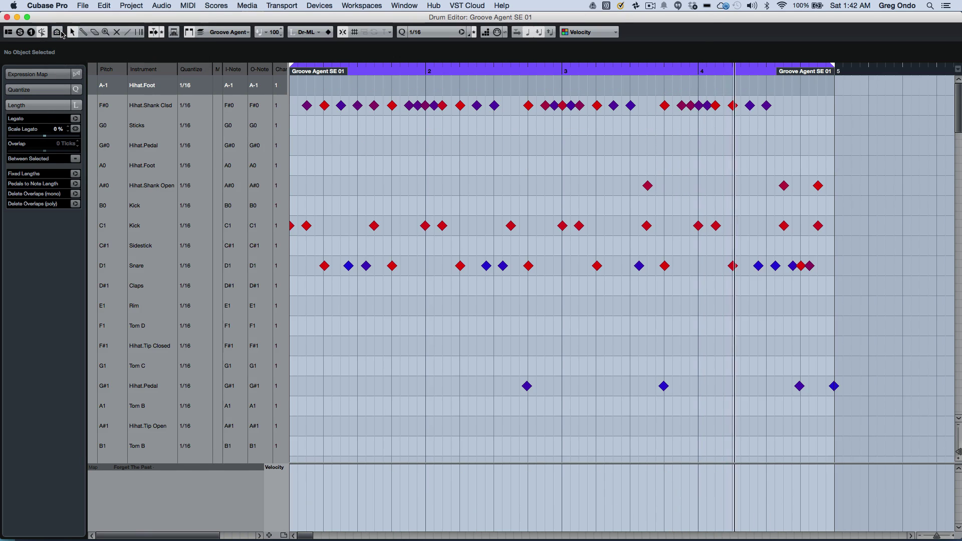
Step: Close the Drum Editor, stop playback and open the Bass part in the Key Editor
left_click(6, 18)
key("space")
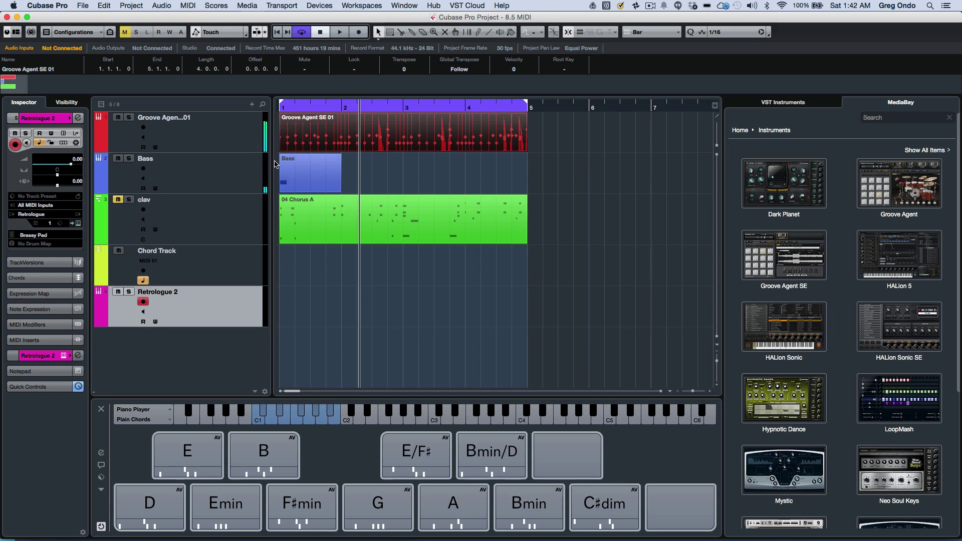
left_click(288, 173)
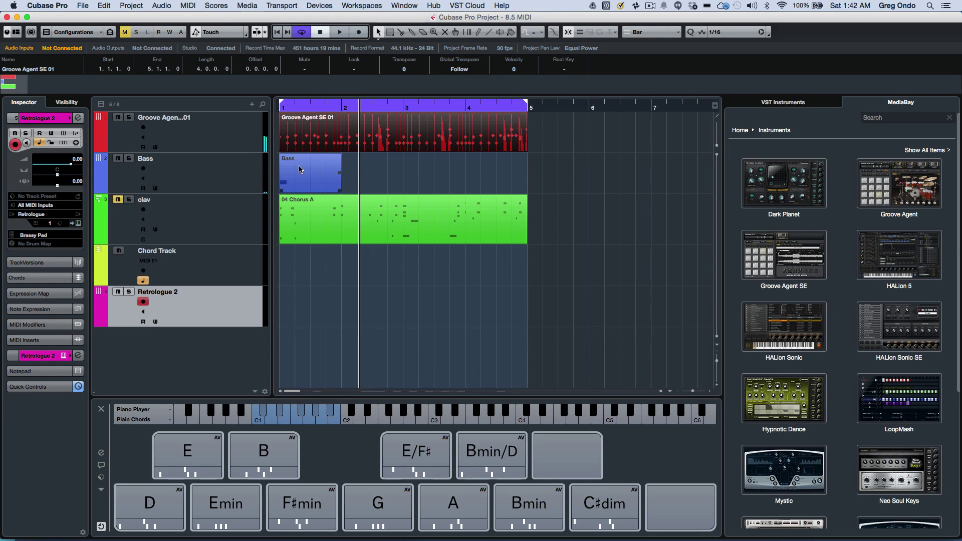
double_click(299, 167)
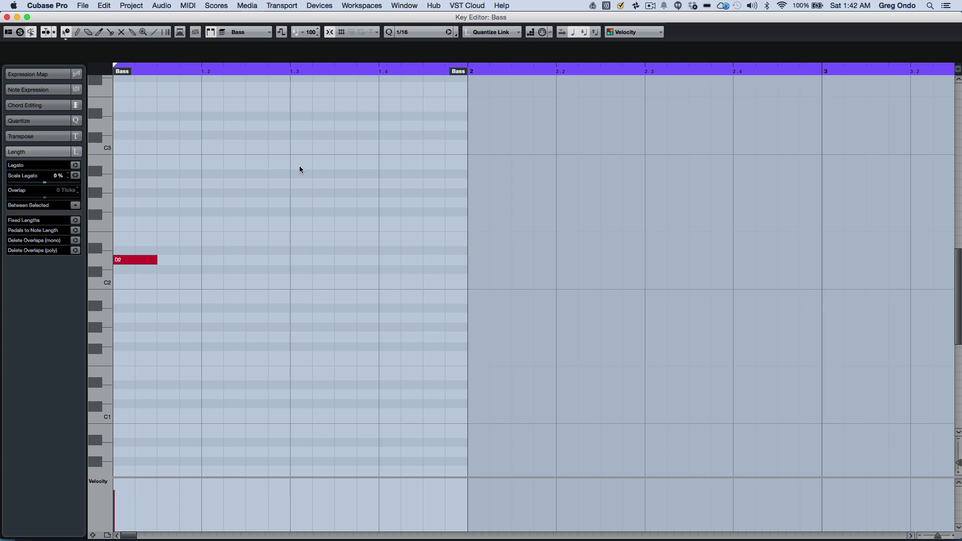
Step: Draw a trial A#2 note with the Object Selection tool, varying its length and velocity while drawing, and delete it
right_click(211, 174)
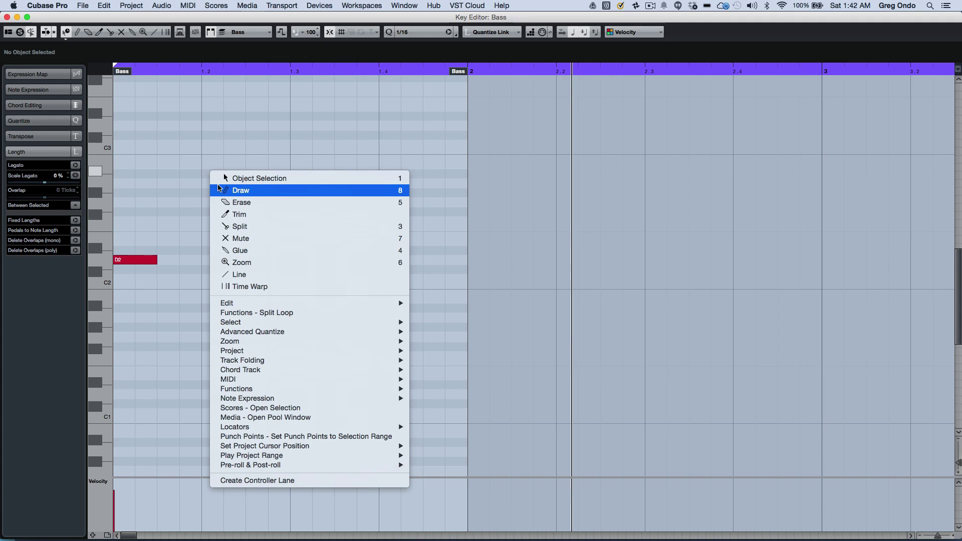
left_click(226, 178)
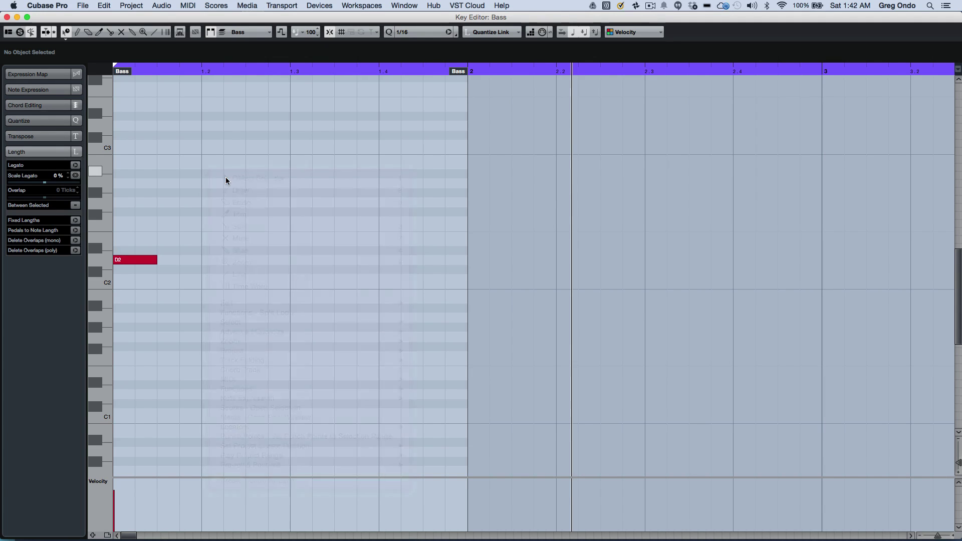
left_click_drag(189, 174, 313, 179)
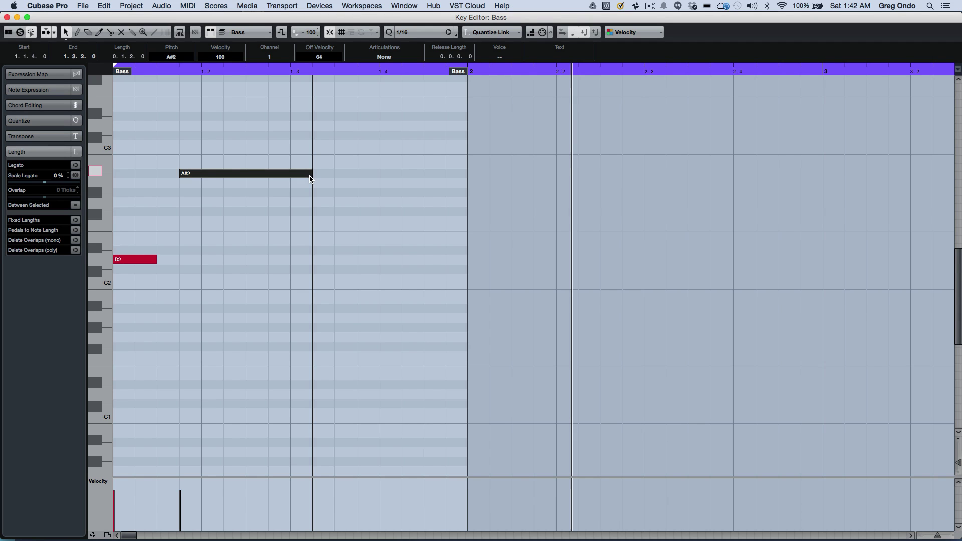
left_click_drag(309, 162, 307, 191)
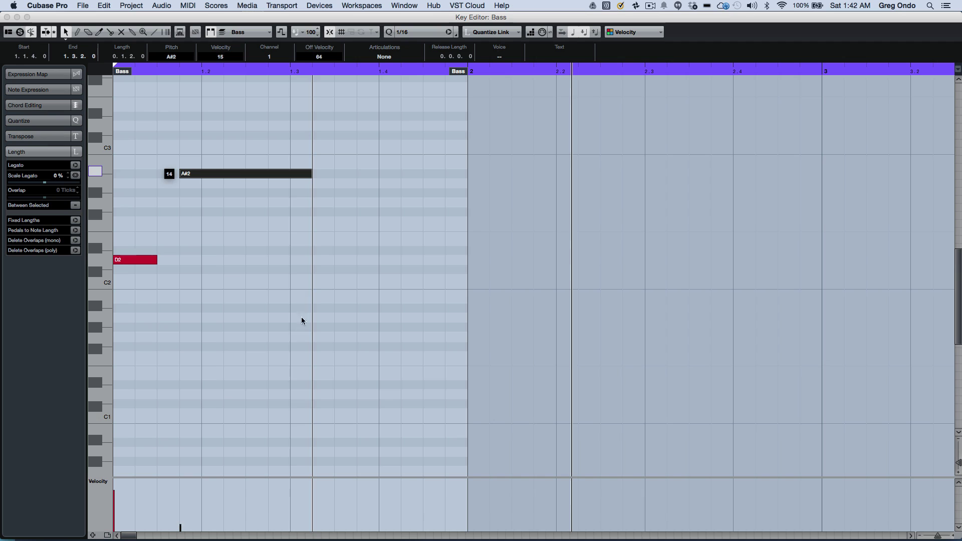
left_click_drag(301, 321, 282, 249)
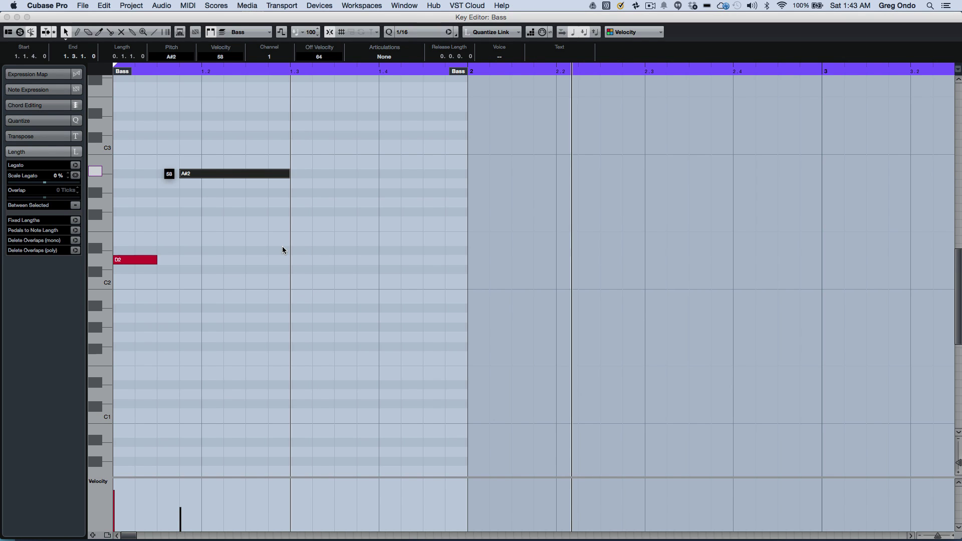
left_click_drag(283, 249, 372, 212)
key("BackSpace")
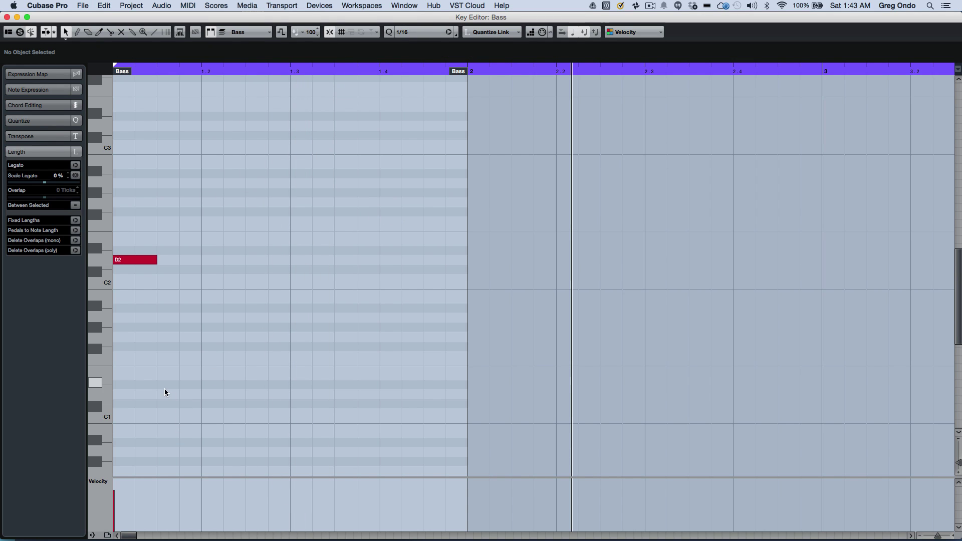
Step: Draw three eighth notes following the D2 note: D1 at 1.1.3, A0 at 1.2.1 and A1 at 1.2.3
left_click_drag(158, 394, 210, 398)
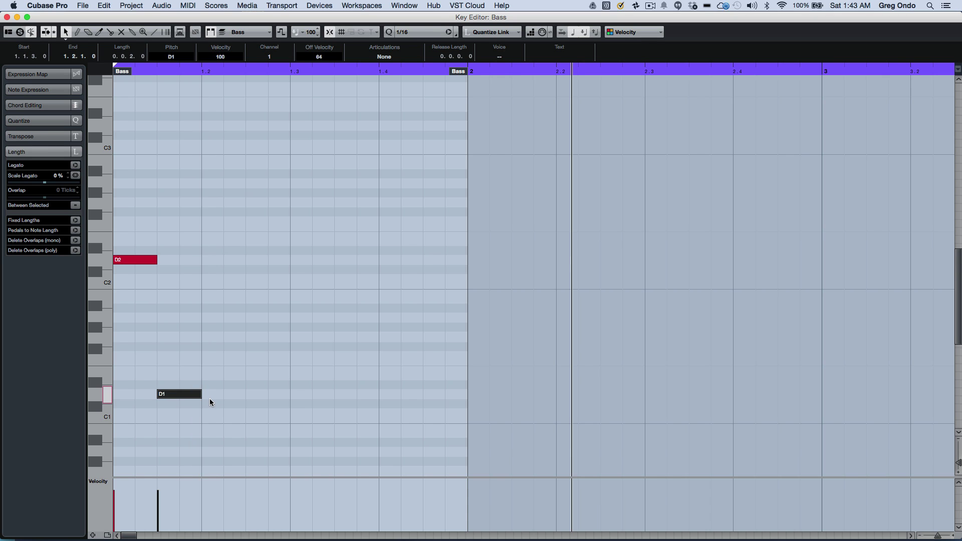
left_click(202, 454)
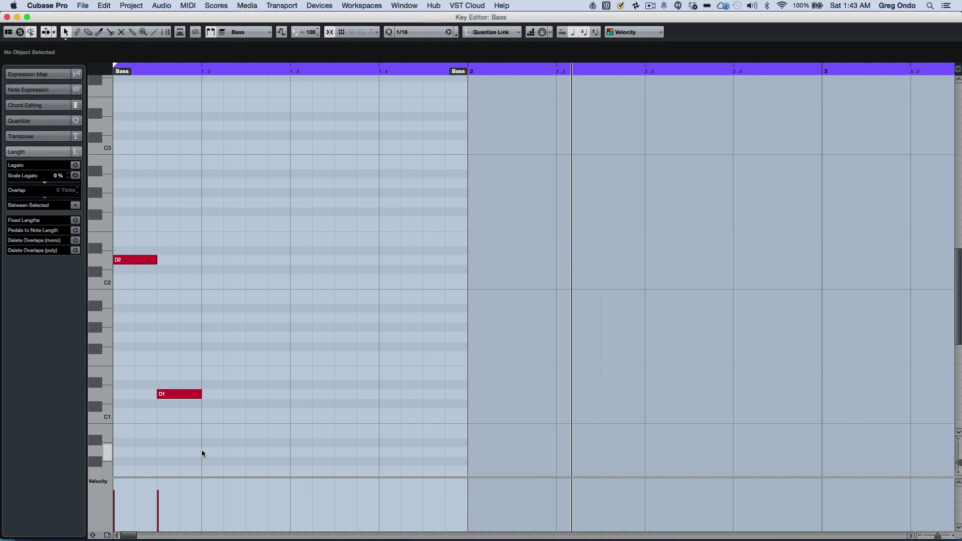
left_click_drag(202, 451, 251, 452)
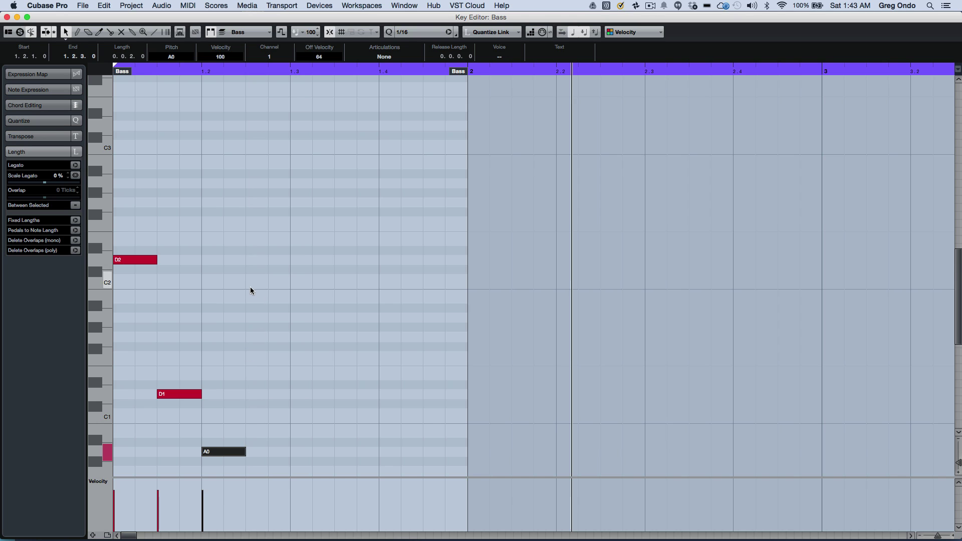
left_click(248, 318)
left_click_drag(248, 318, 284, 320)
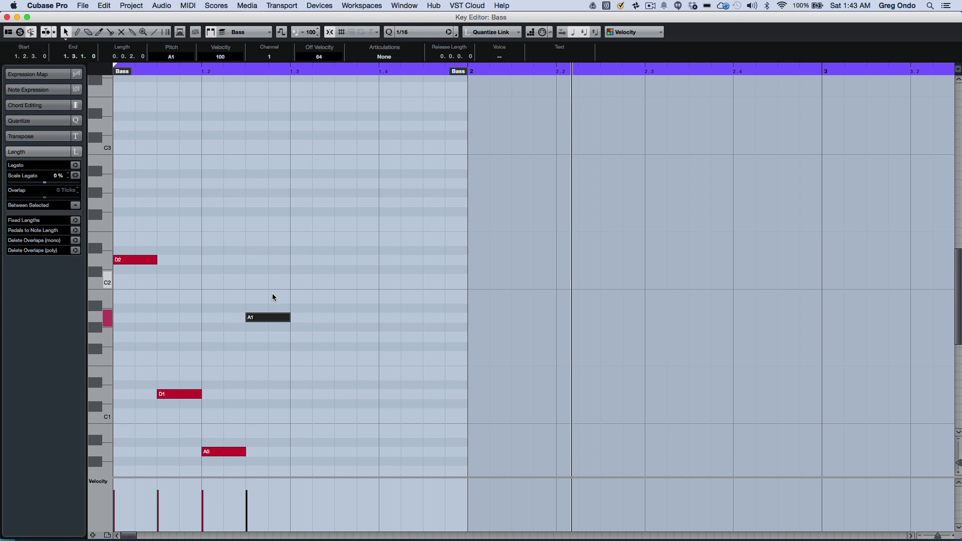
Step: Close the Key Editor, play the arrangement to hear the new bass line, and stop playback
left_click(7, 18)
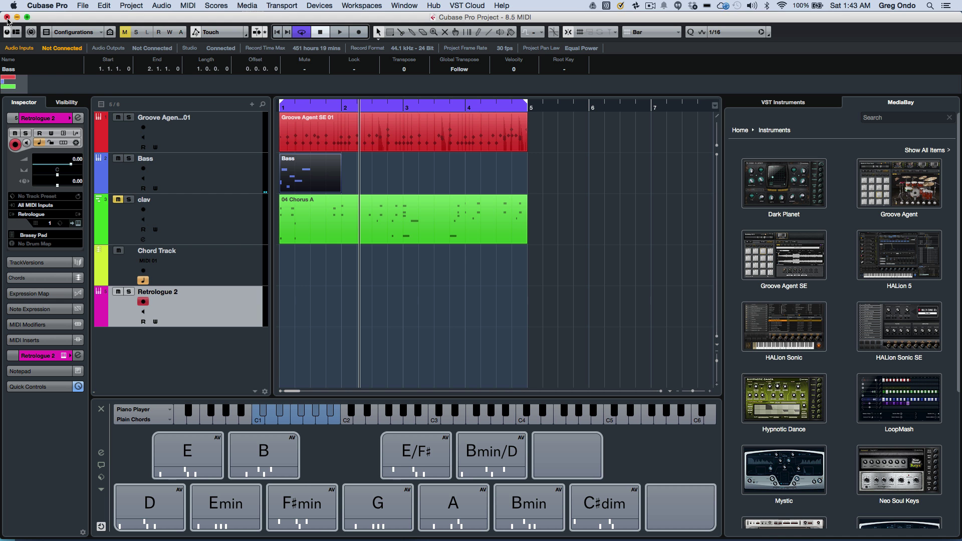
left_click(291, 106)
key("space")
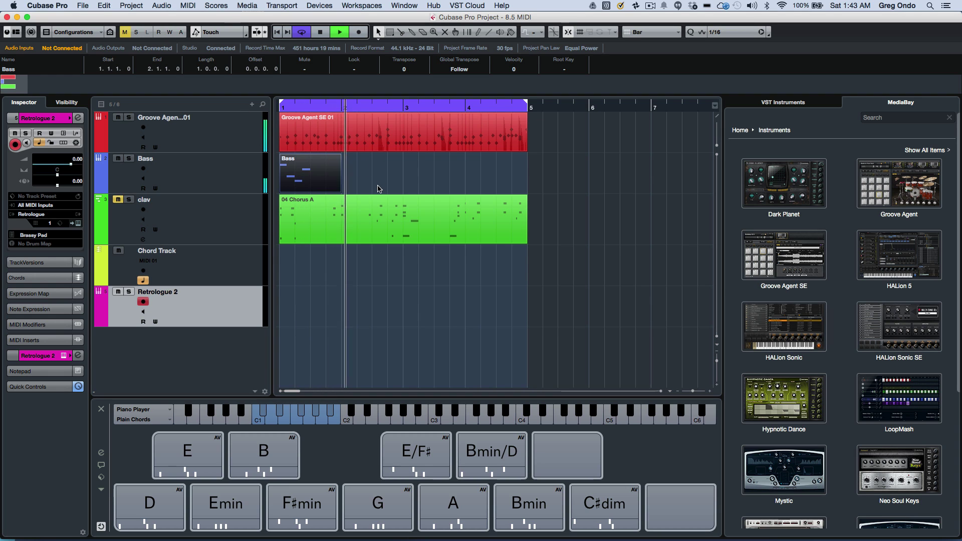
key("space")
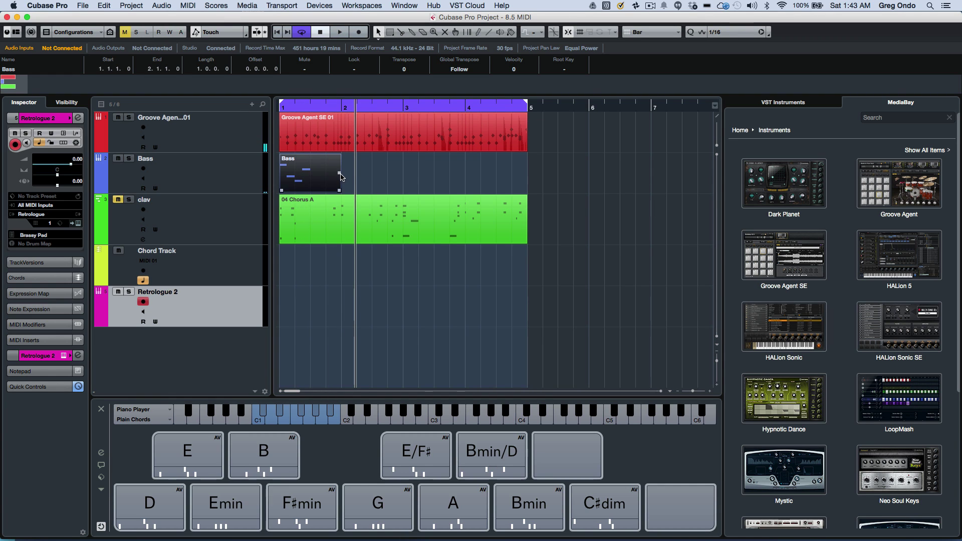
Step: Repeat the Bass part through bars 2 to 4, and switch cycle mode off and on again during playback
left_click_drag(340, 178, 524, 176)
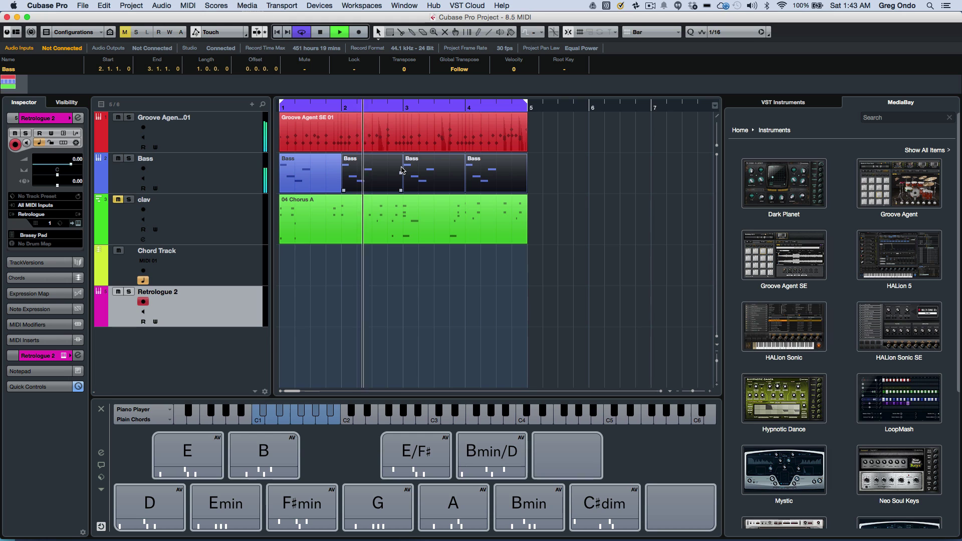
left_click(396, 104)
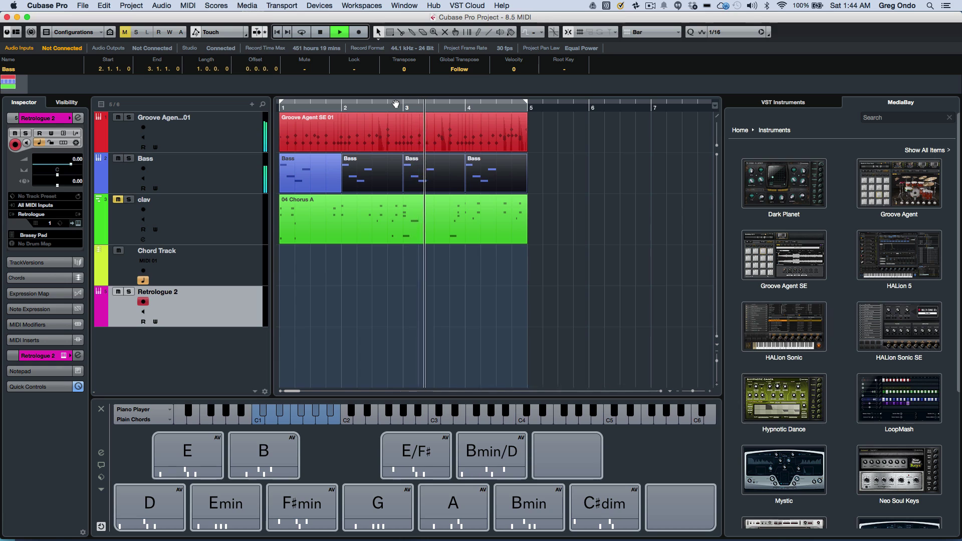
key("KP_Divide")
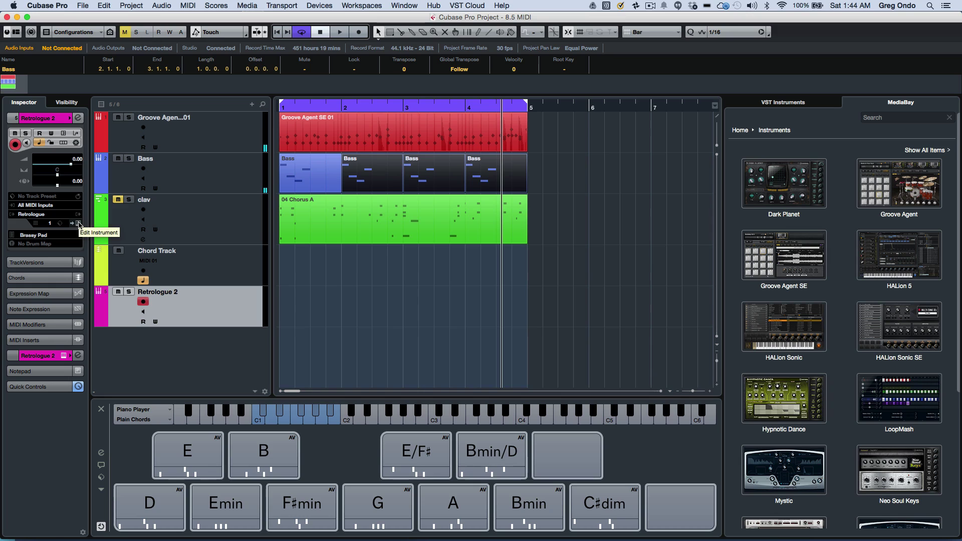
Step: Open the Retrologue 2 instrument and examine the type choices of oscillator 3 and the available filter shapes
left_click(78, 224)
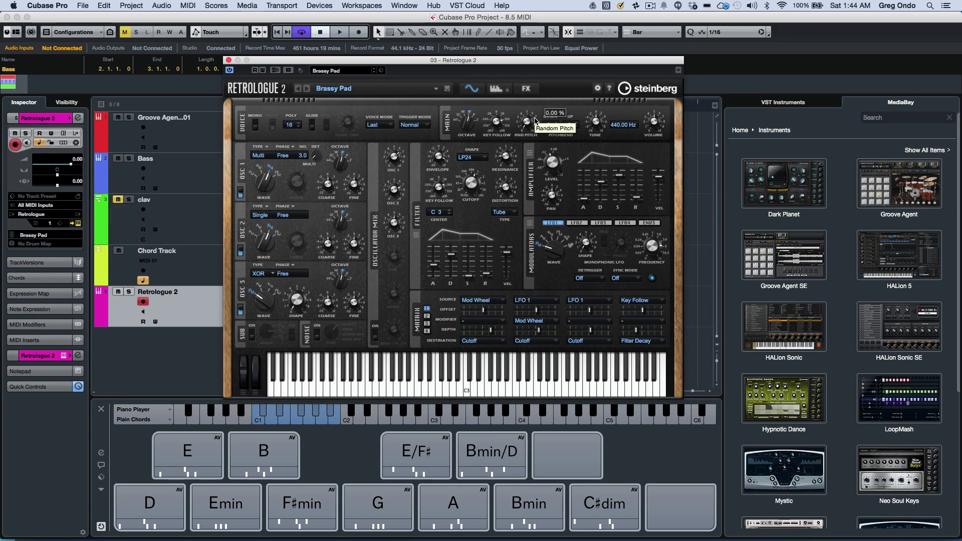
left_click(272, 274)
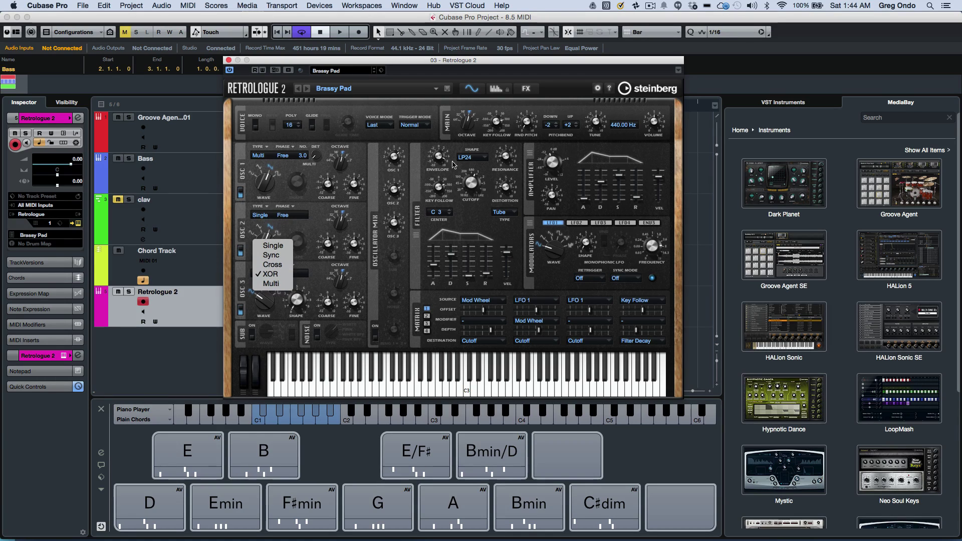
left_click(470, 158)
left_click(470, 158)
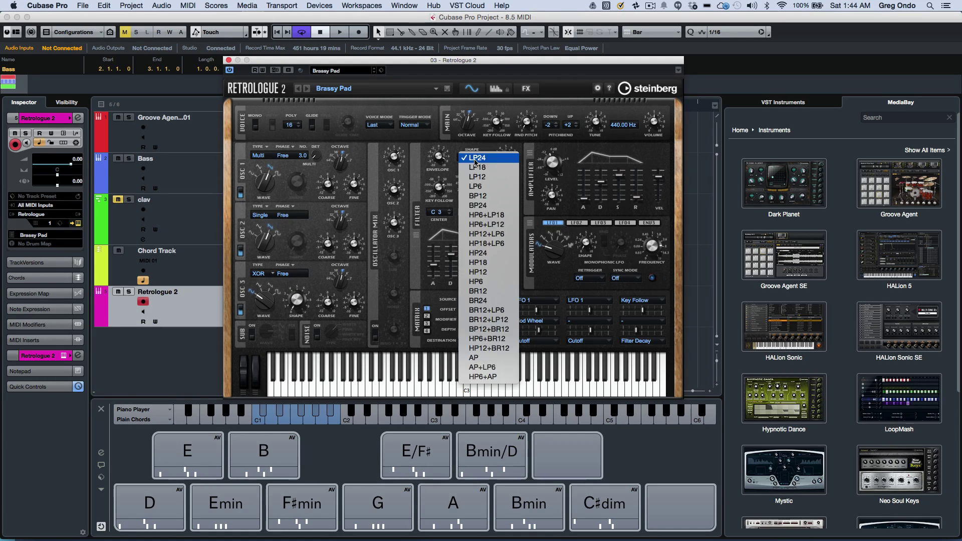
Step: View the arpeggiator and effects pages of Retrologue 2, and switch on the reverb in the effects chain
left_click(497, 88)
left_click(497, 89)
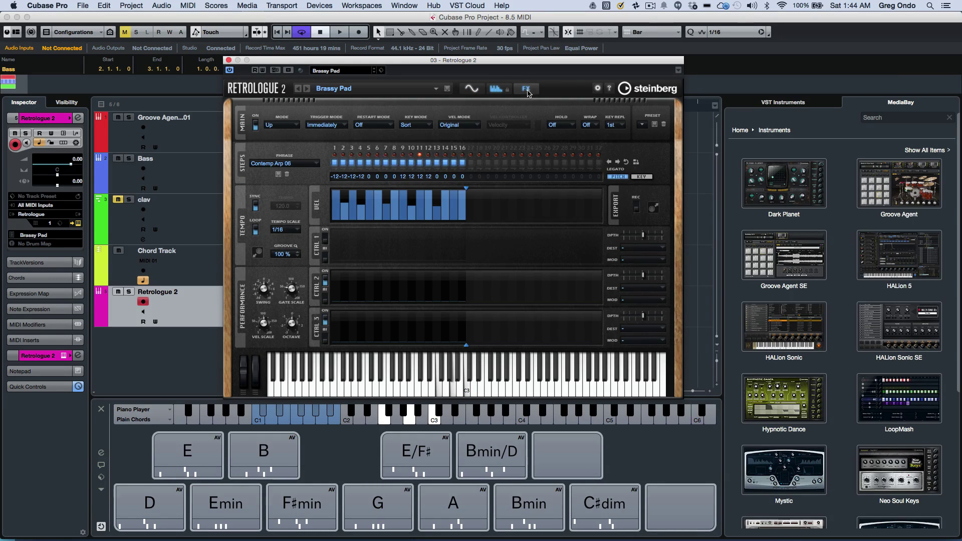
left_click(527, 88)
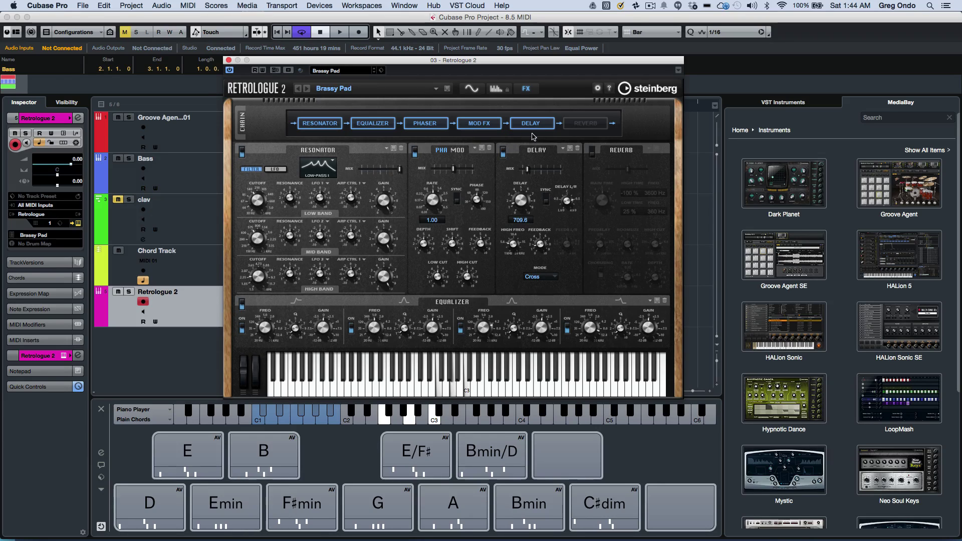
left_click(584, 126)
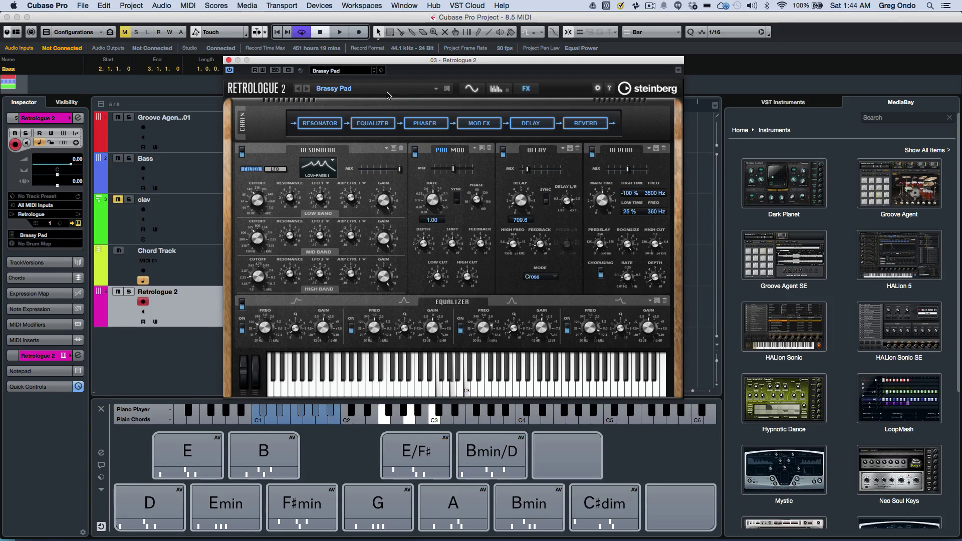
Step: Load the Superbrass preset into Retrologue 2 and close the instrument window
left_click(330, 71)
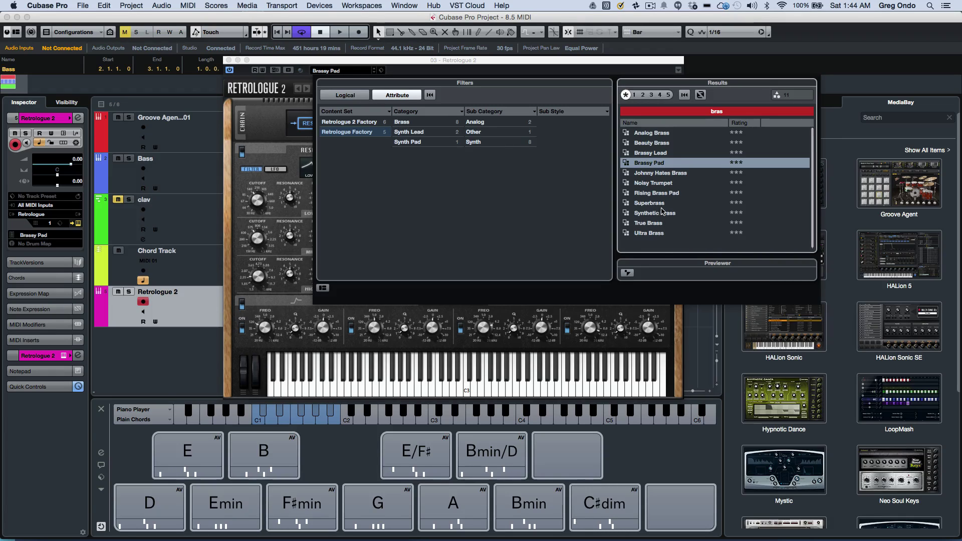
double_click(663, 203)
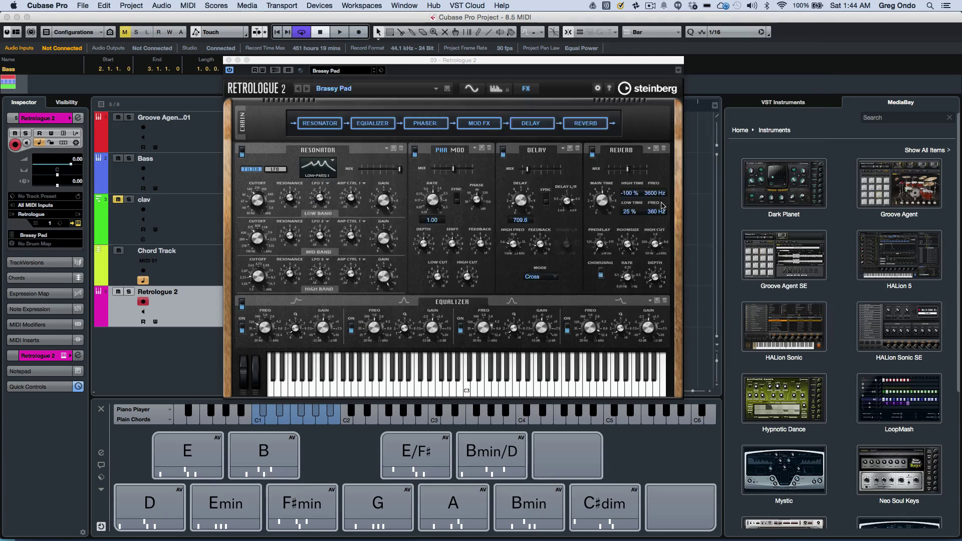
left_click(229, 60)
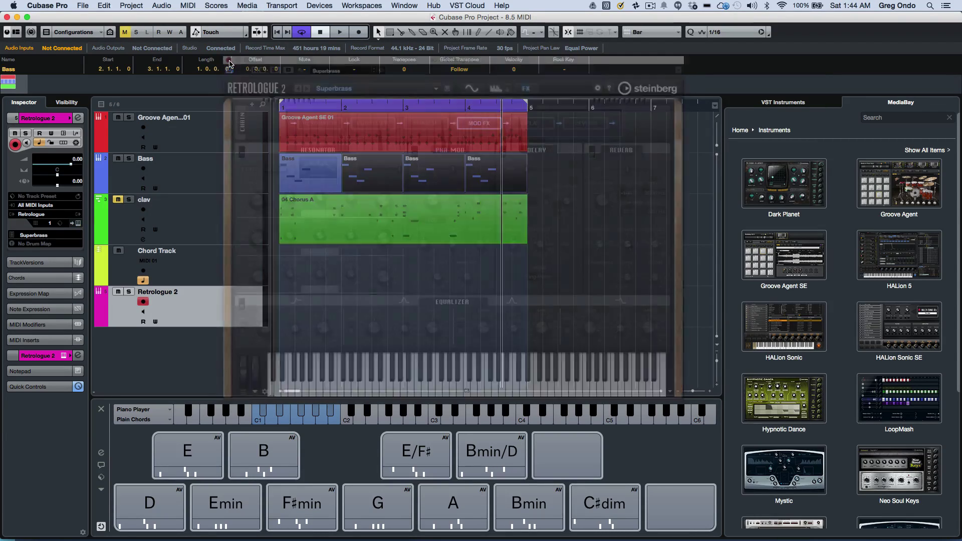
Step: Audition the D, E, Emin and B chord pads with the Retrologue 2 sound
left_click(151, 506)
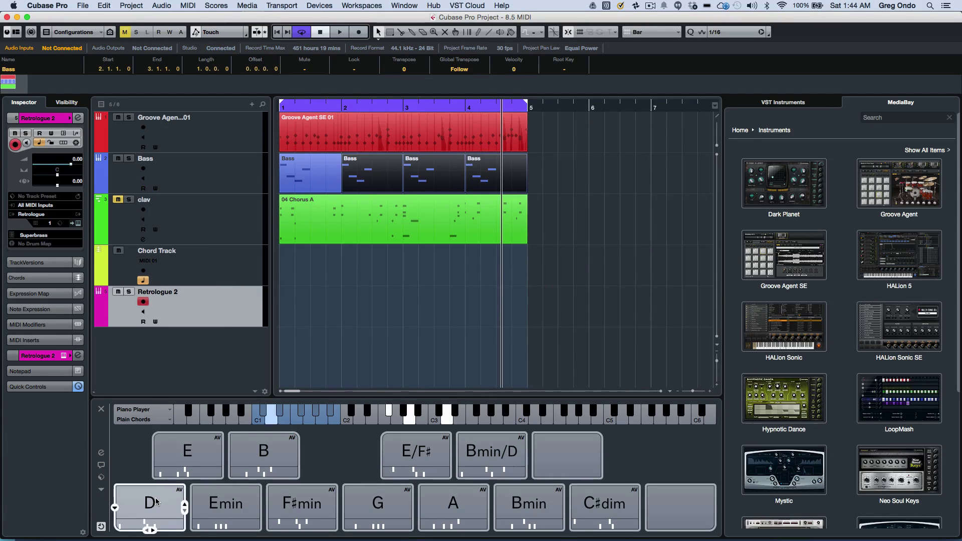
left_click(168, 461)
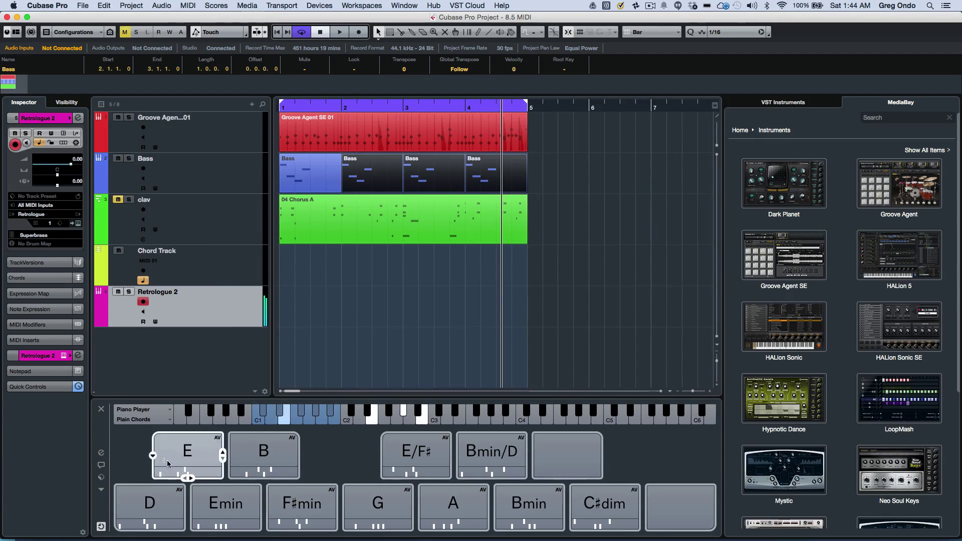
left_click(248, 494)
left_click(262, 473)
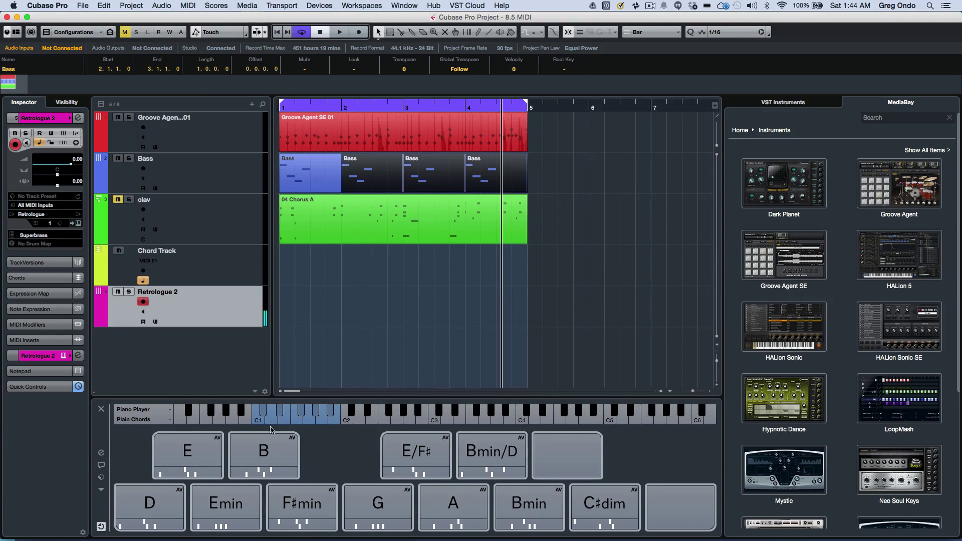
Step: Audition the D chord pad again and place its chord on the Chord Track at bar 1
left_click(151, 503)
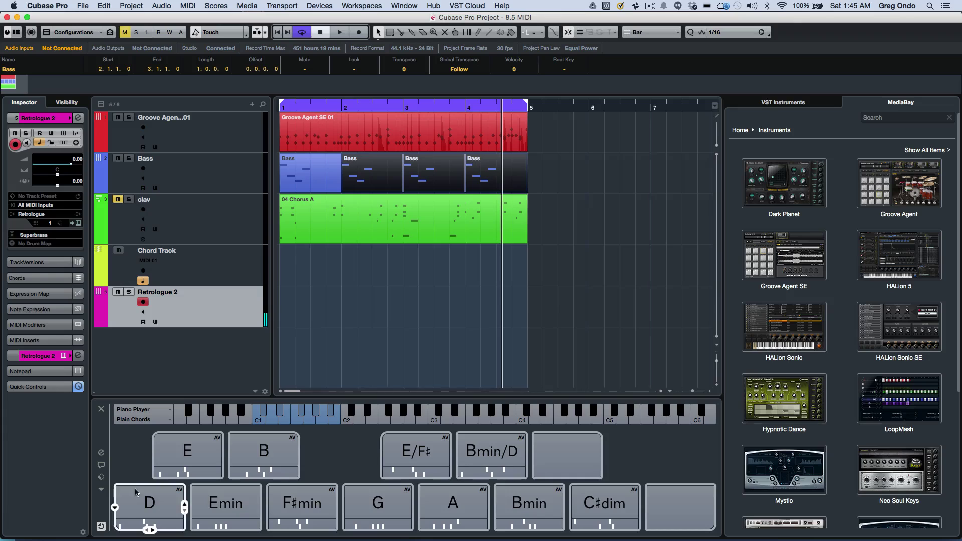
left_click(144, 498)
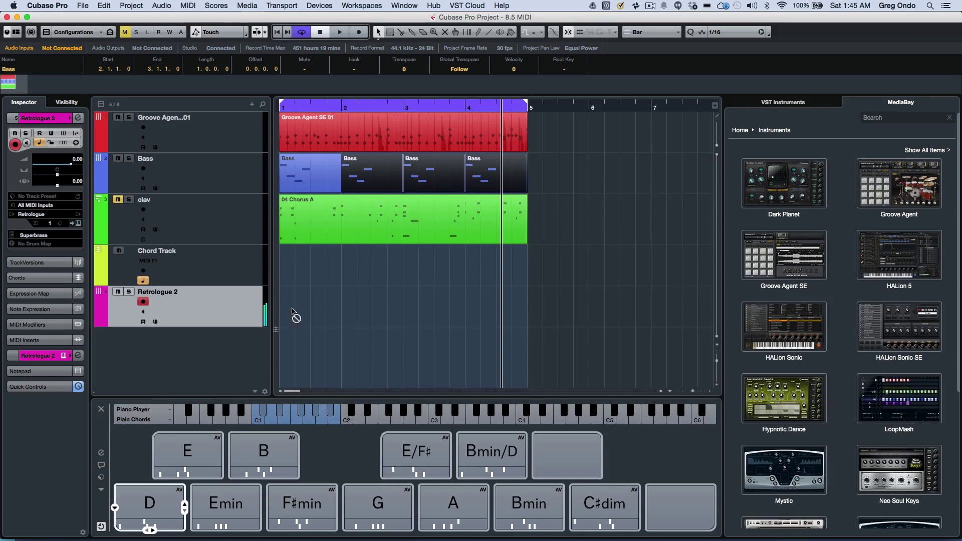
left_click_drag(293, 312, 288, 282)
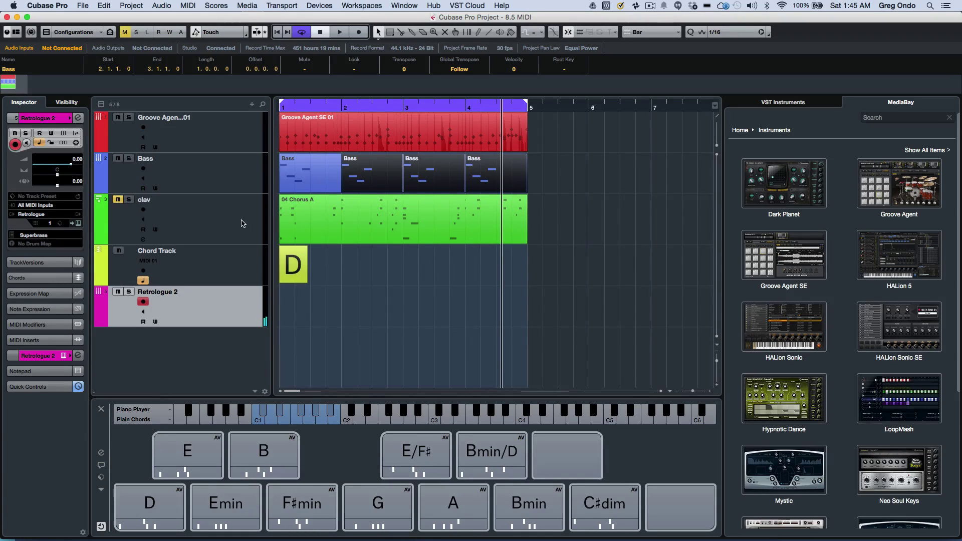
Step: Select the Bass and clav tracks in turn, and add an A chord at bar 2 and an E chord at bar 3 of the Chord Track
left_click(233, 179)
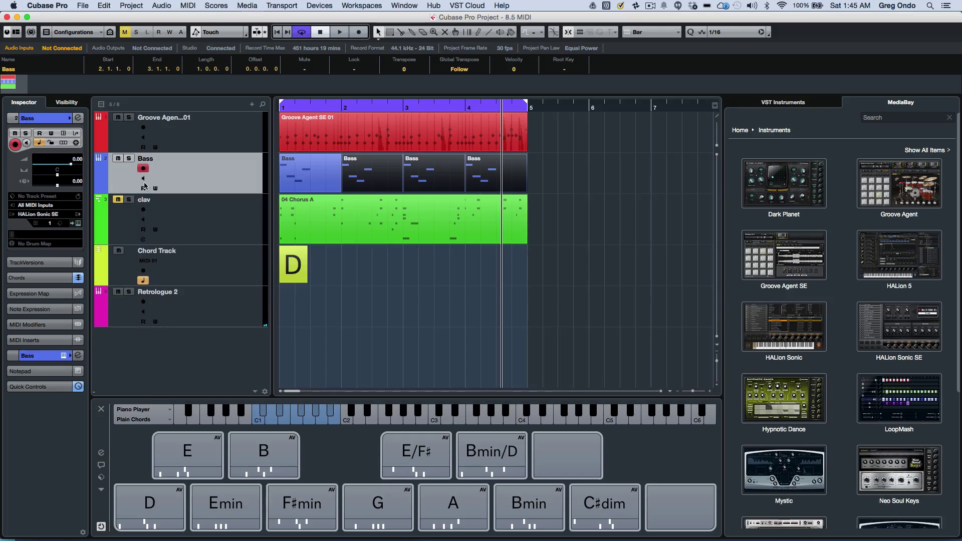
left_click(233, 220)
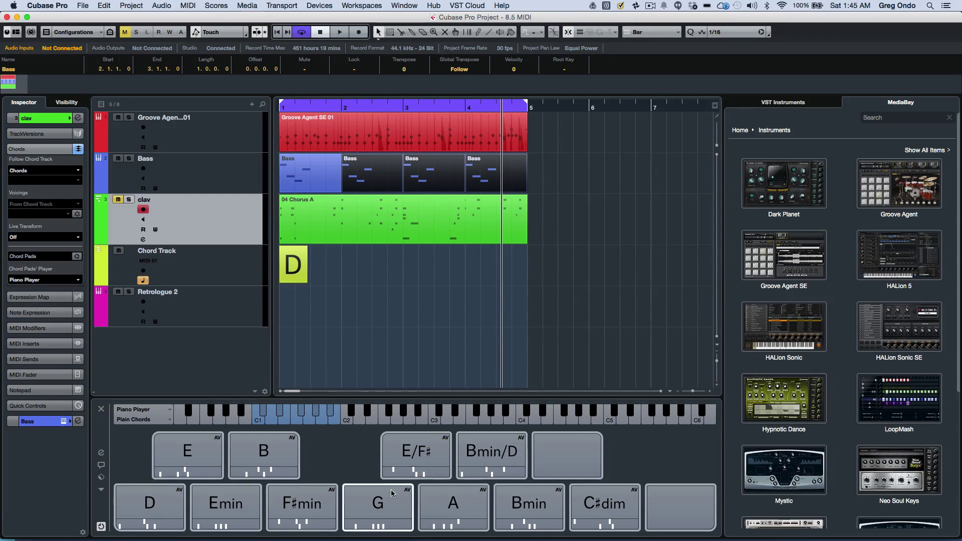
mouse_move(451, 505)
left_mouse_down()
mouse_move(387, 337)
mouse_move(353, 288)
left_mouse_up()
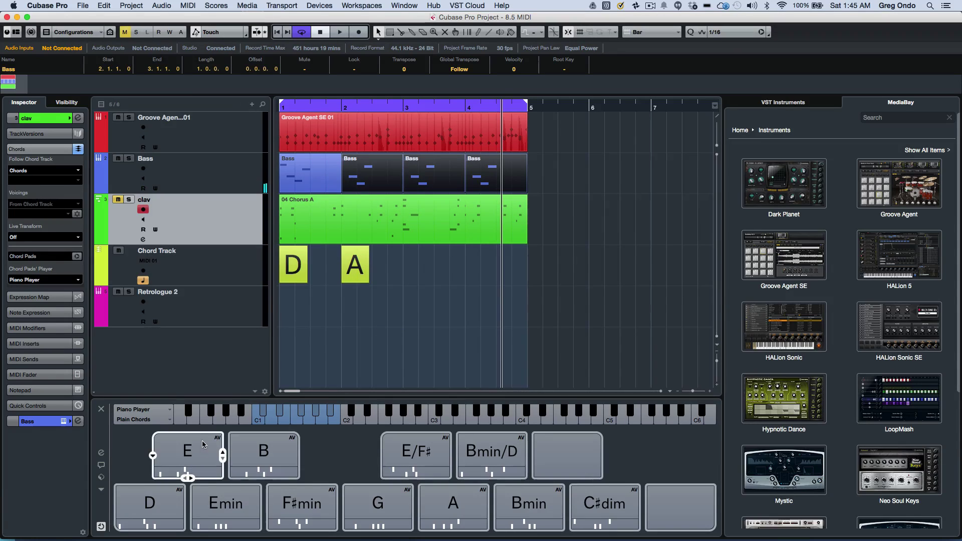
left_click_drag(202, 445, 409, 240)
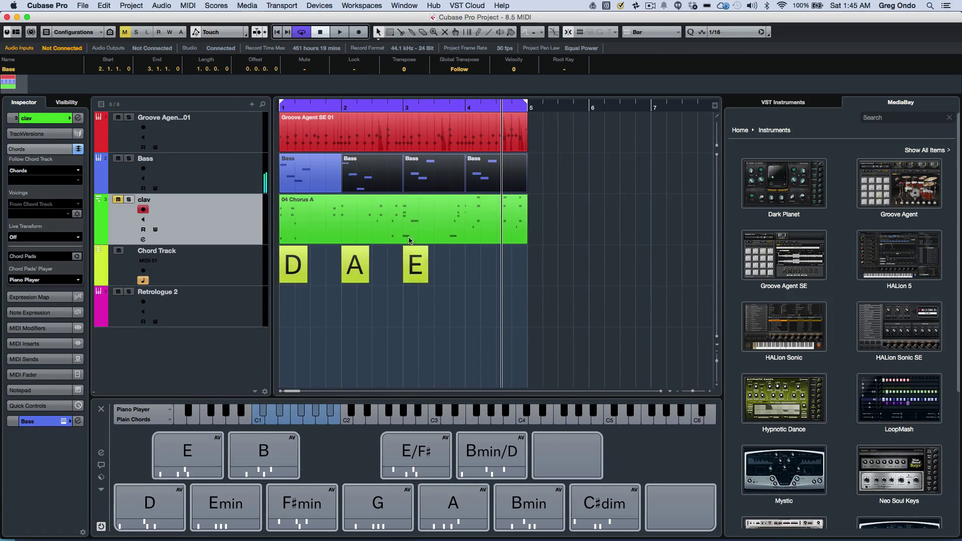
Step: Add a B chord at bar 4 of the Chord Track and play the progression back from the project start
left_click_drag(264, 458, 477, 273)
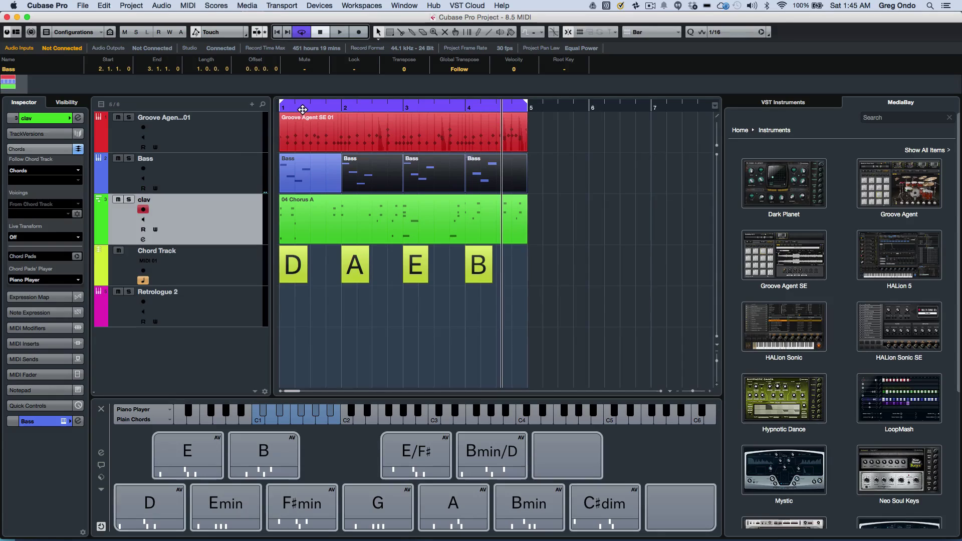
key("Home")
key("space")
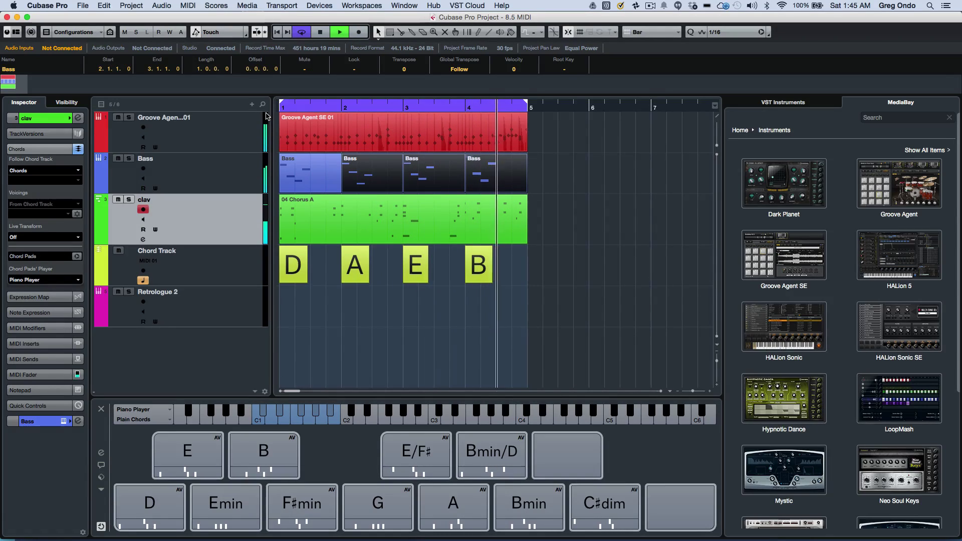
key("space")
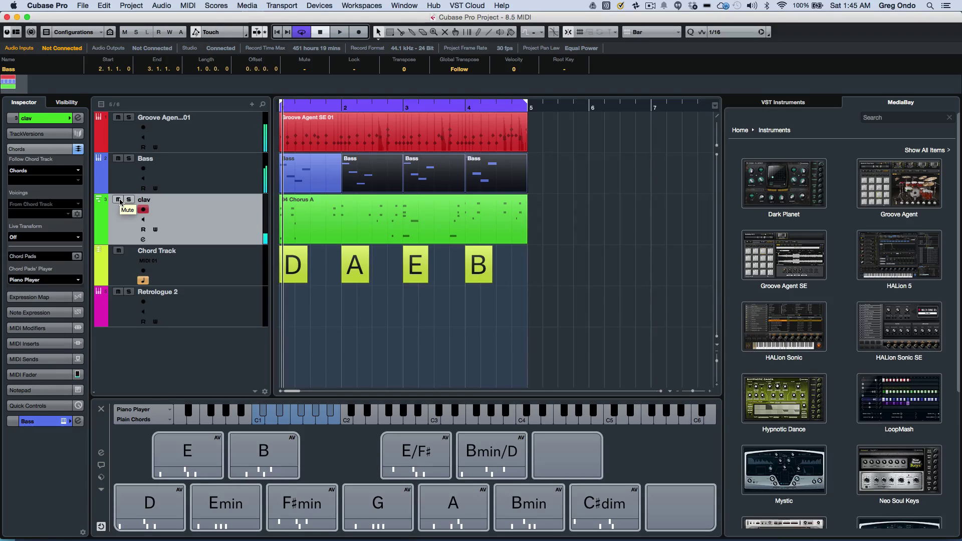
Step: Mute the clav track and audition the E and D chord pads
left_click(119, 200)
left_click(188, 456)
left_click(161, 506)
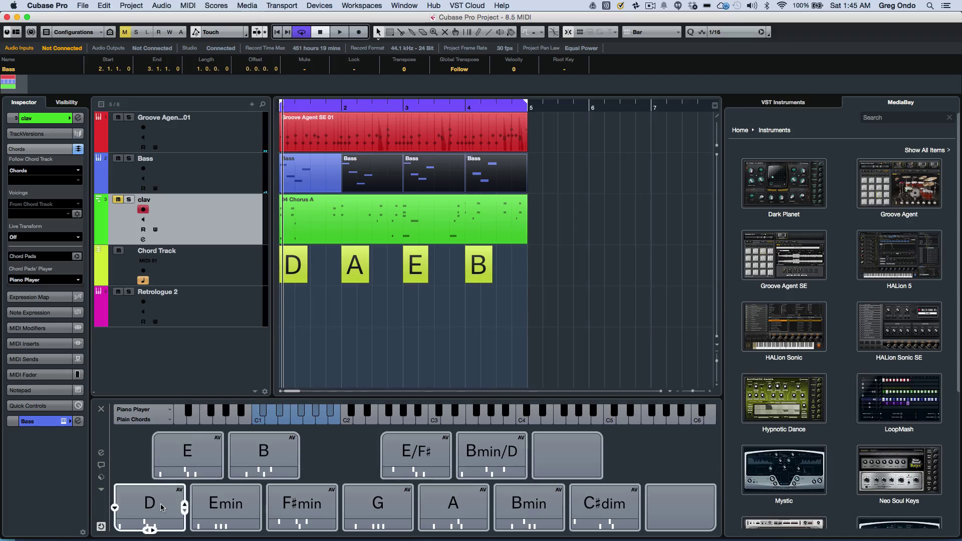
Step: Select the Retrologue 2 track, switch the chord pads' Piano Player mode to Sections, and review the Players setup
left_click(236, 306)
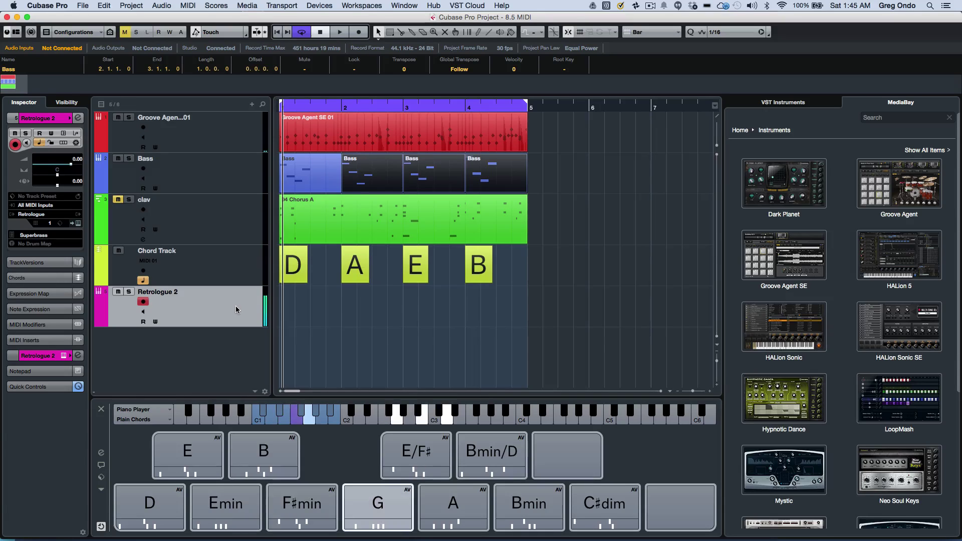
left_click(135, 420)
left_click(146, 439)
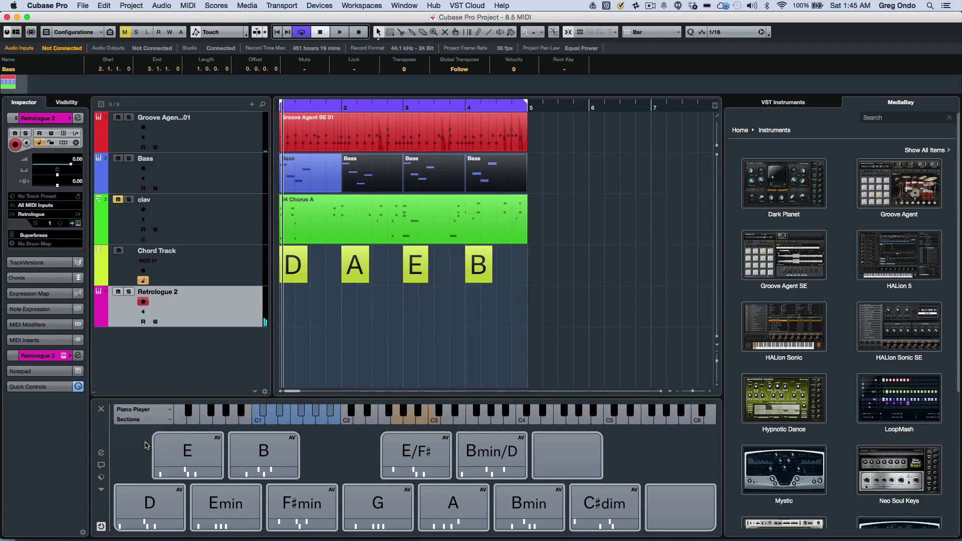
left_click(101, 457)
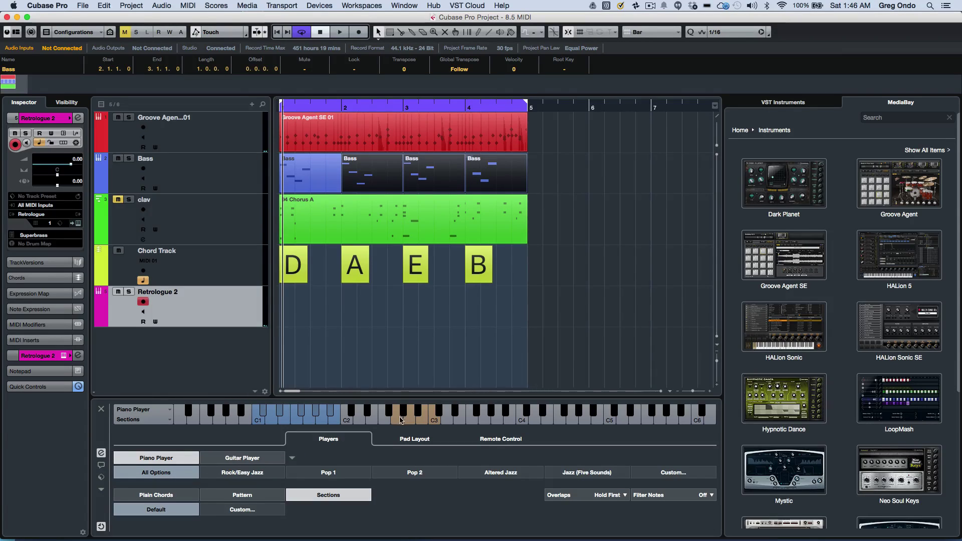
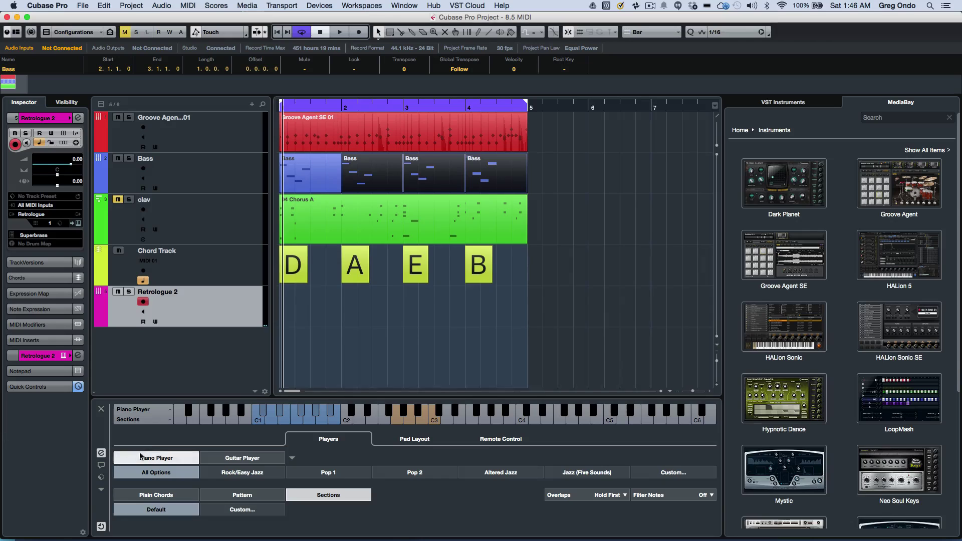
left_click(102, 453)
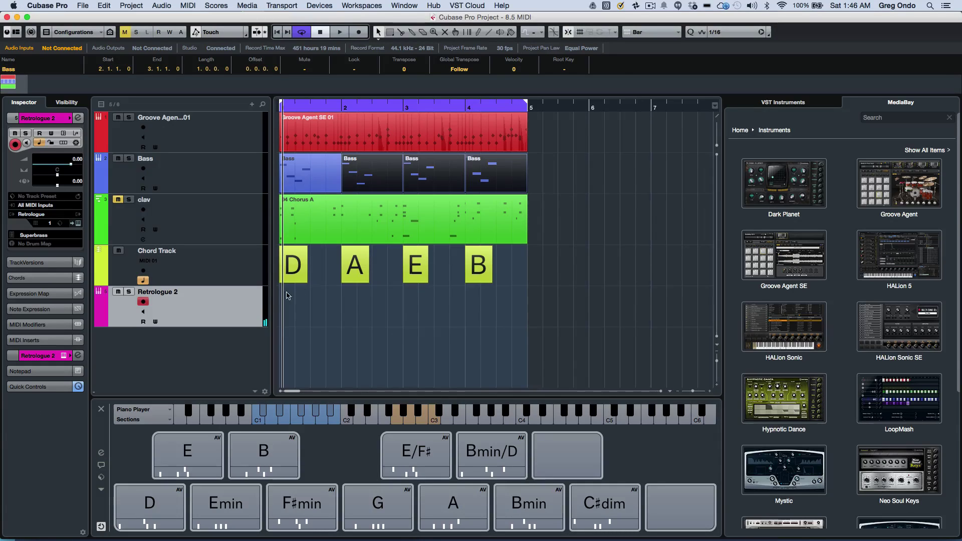
Step: Record a four-bar part from the chord pads on the Retrologue 2 track, covering bars 1 to 4
left_click(360, 33)
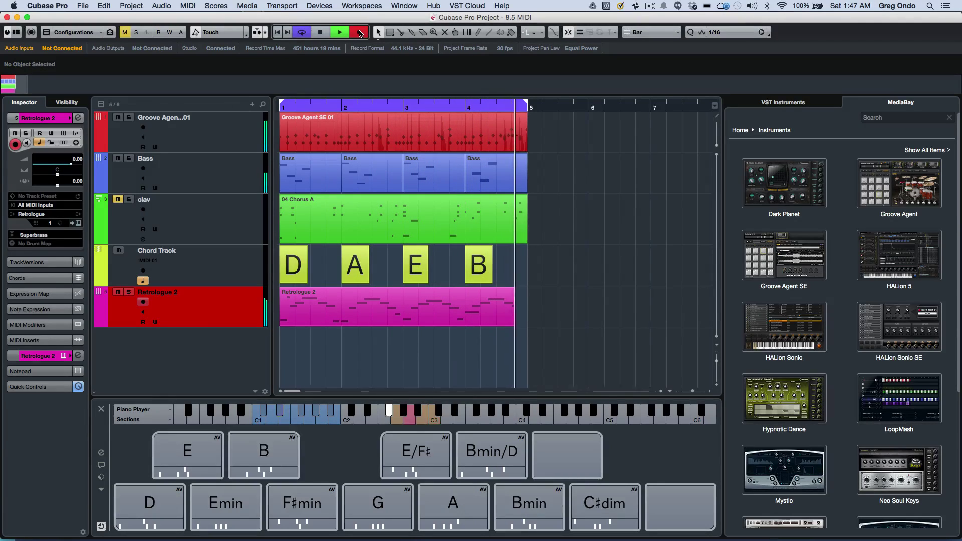
left_click(360, 33)
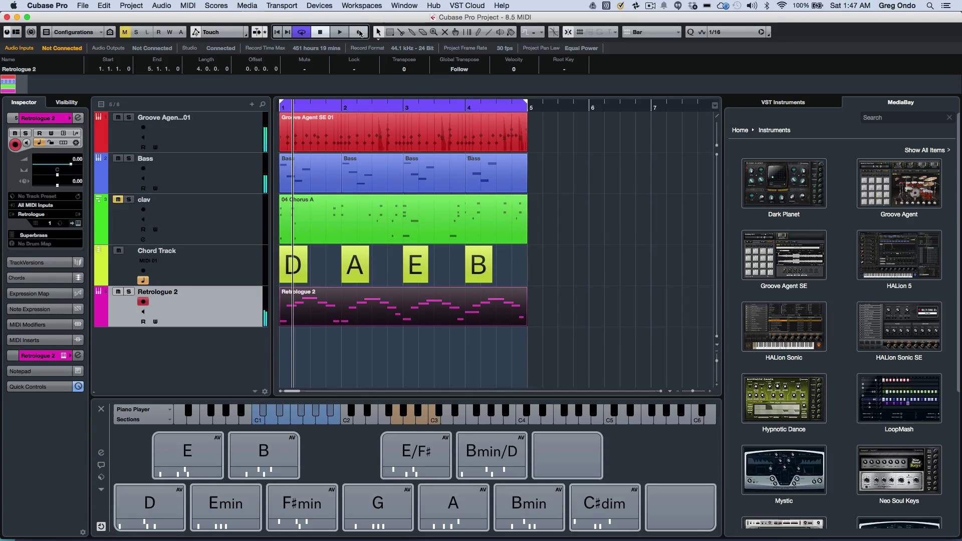